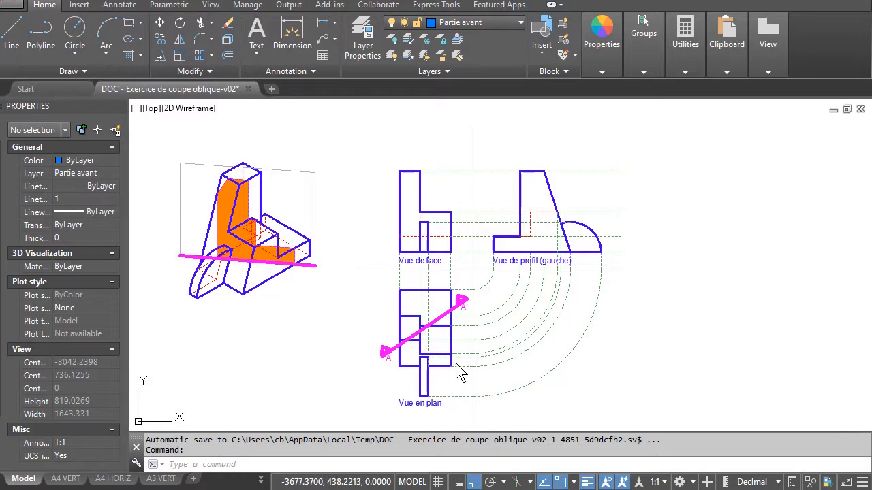
- Copy the plan view together with its A-A' cutting line horizontally to the empty area beyond the profile view
scroll(457, 349, up, 4)
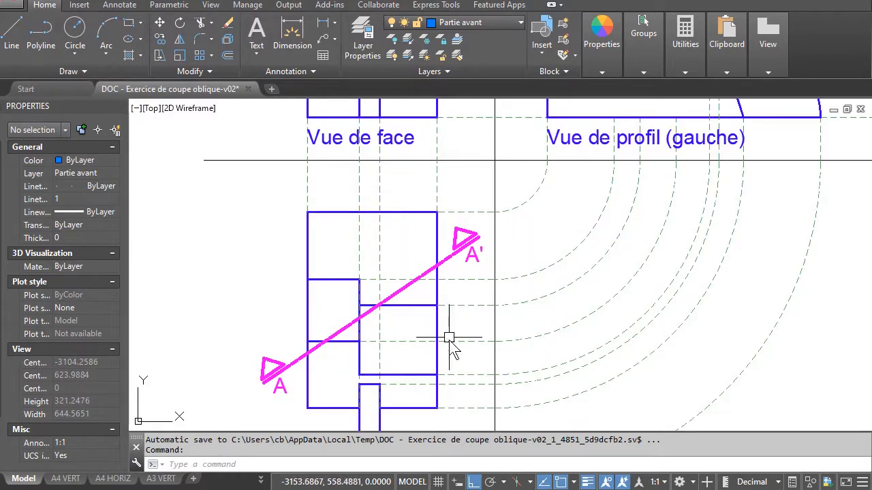
middle_drag(449, 339, 413, 292)
scroll(292, 268, up, 2)
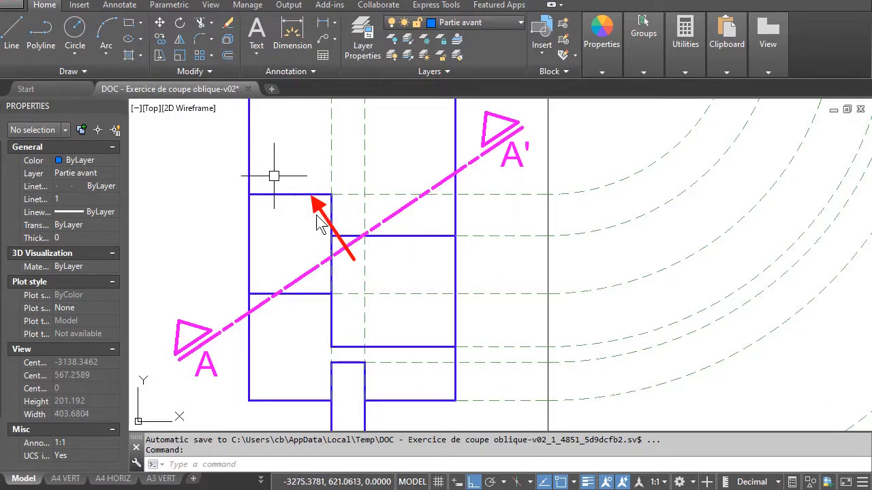
scroll(369, 277, down, 2)
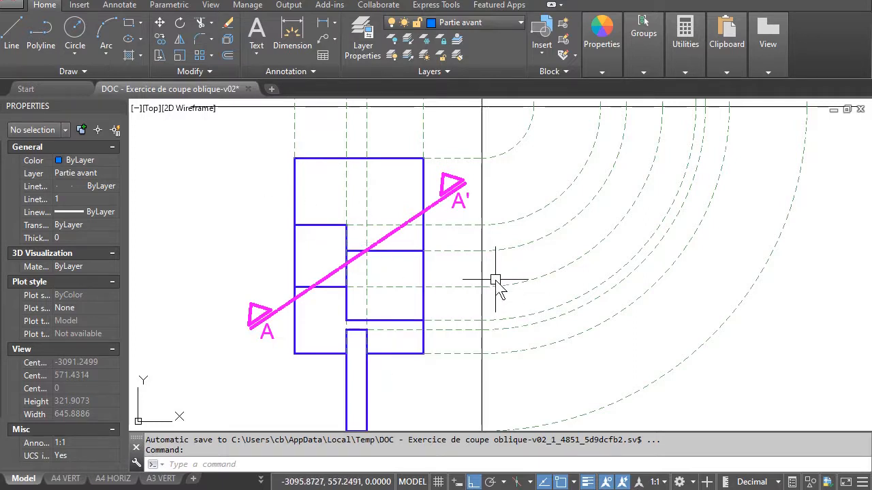
scroll(495, 279, down, 1)
middle_drag(494, 297, 378, 293)
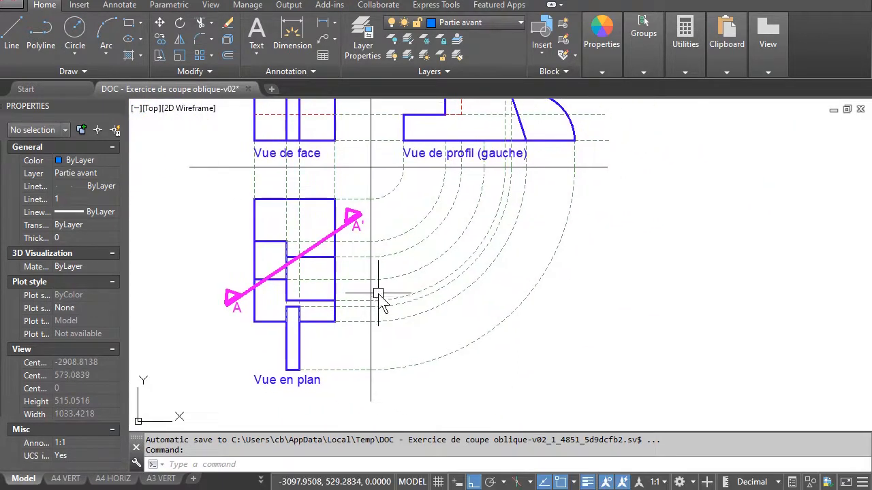
click(159, 38)
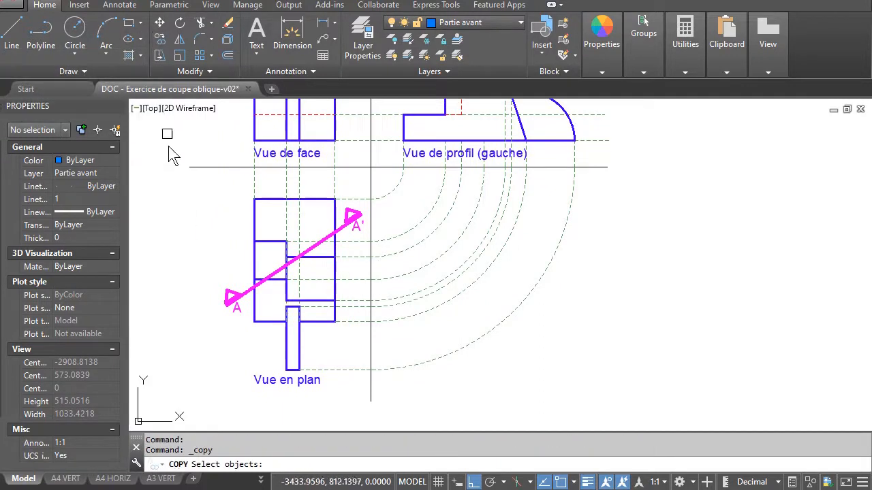
click(178, 184)
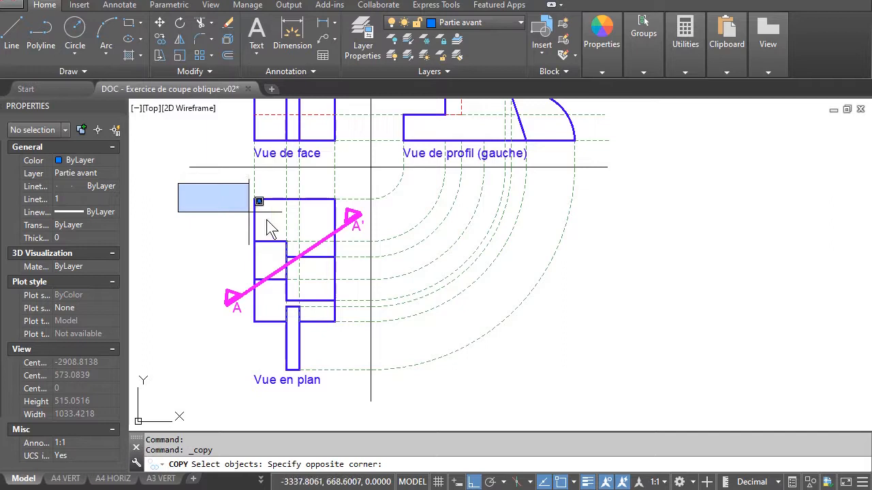
click(368, 373)
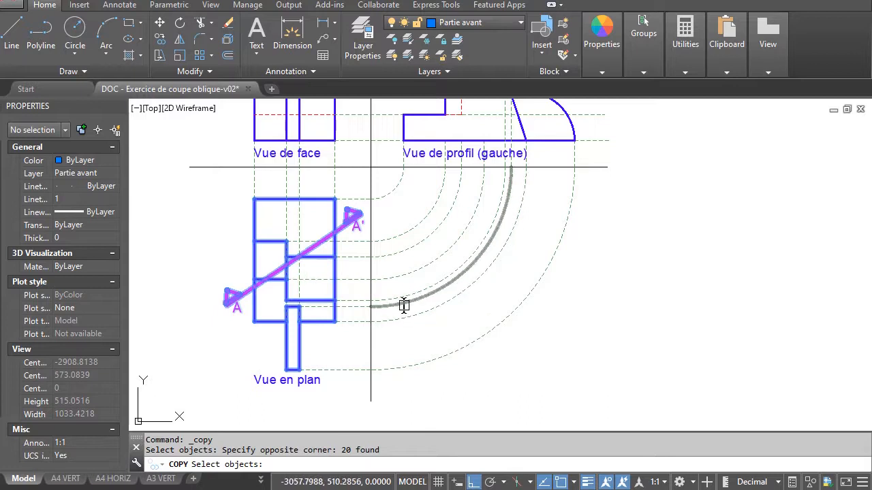
key(Return)
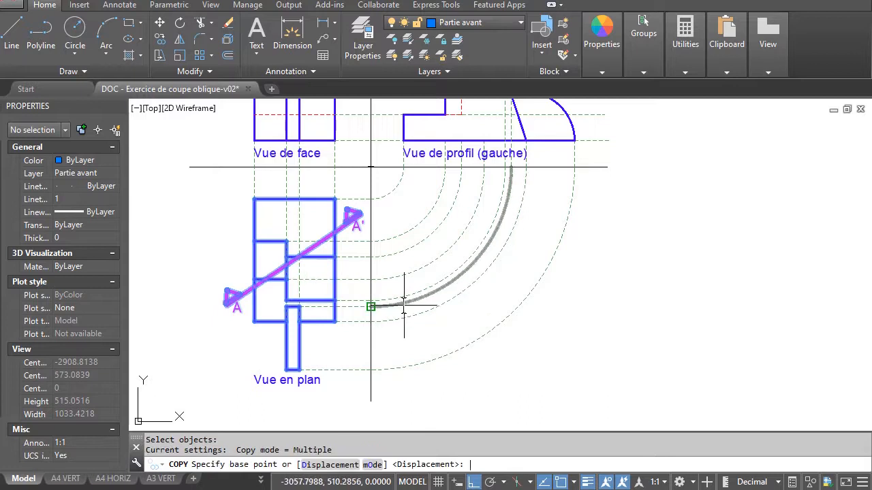
click(224, 394)
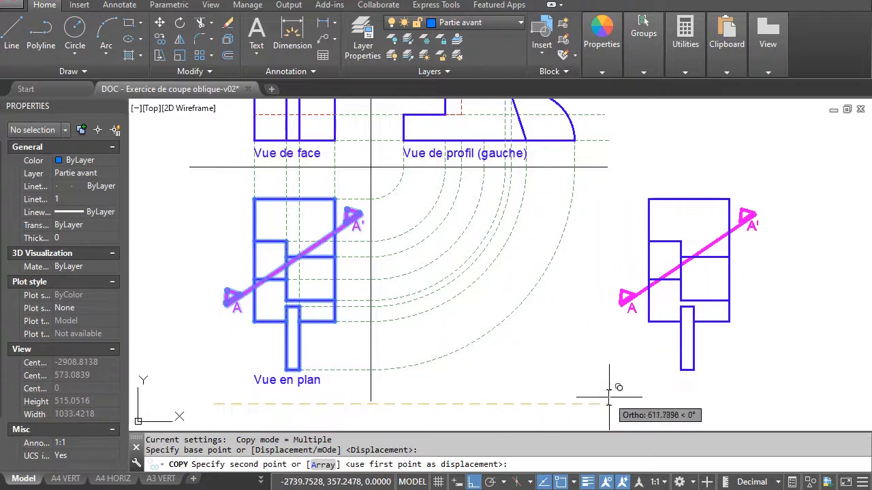
middle_drag(602, 395, 409, 391)
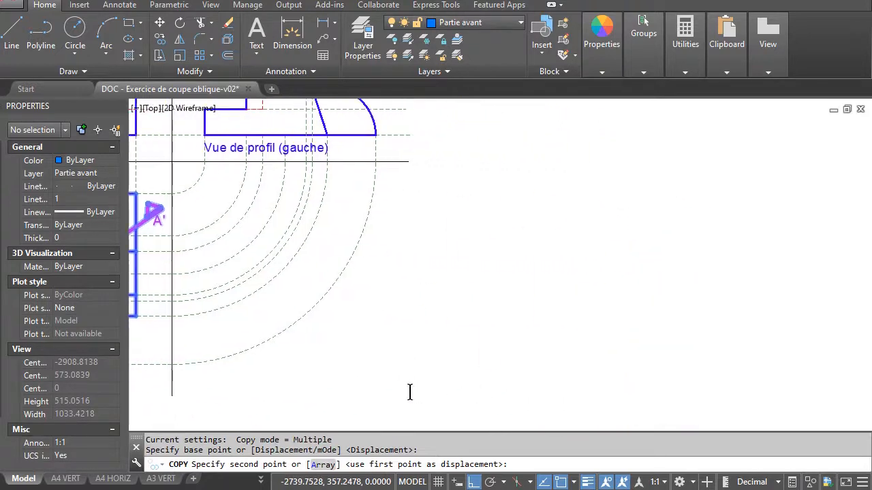
click(521, 378)
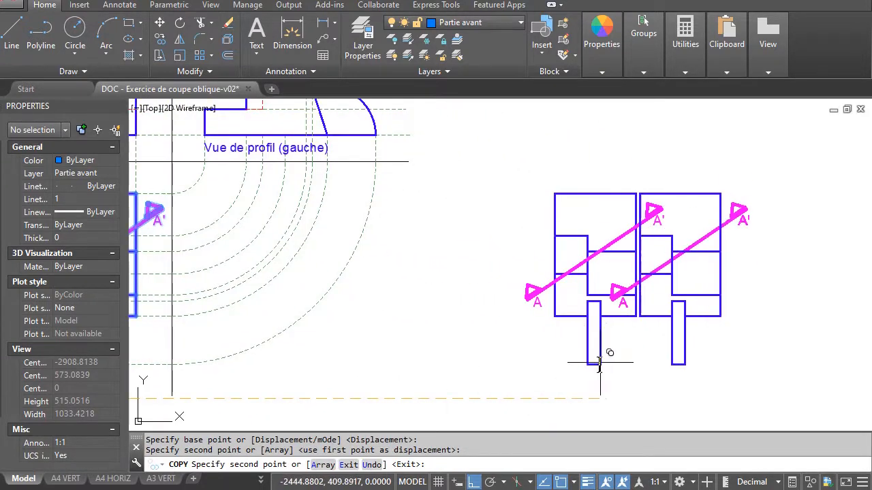
key(Return)
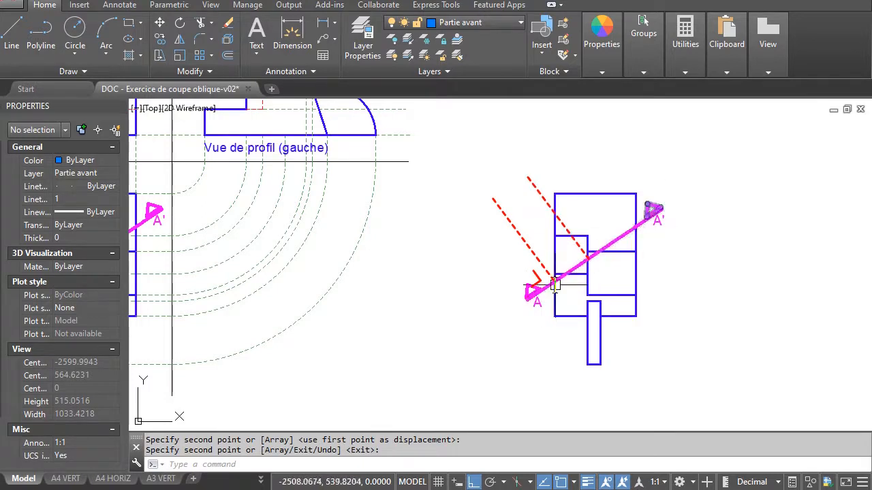
- Rotate the plan view copy by reference about the cutting line's first edge intersection so A-A' lies horizontal, and save the drawing
click(633, 228)
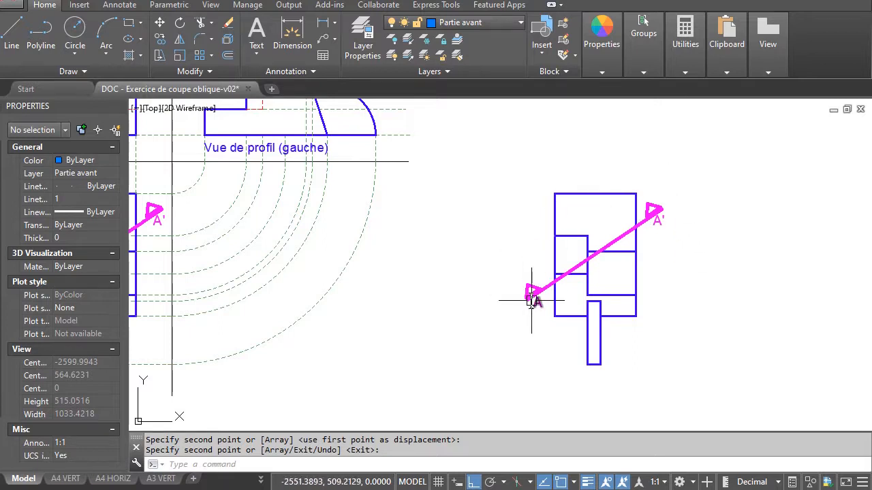
click(179, 26)
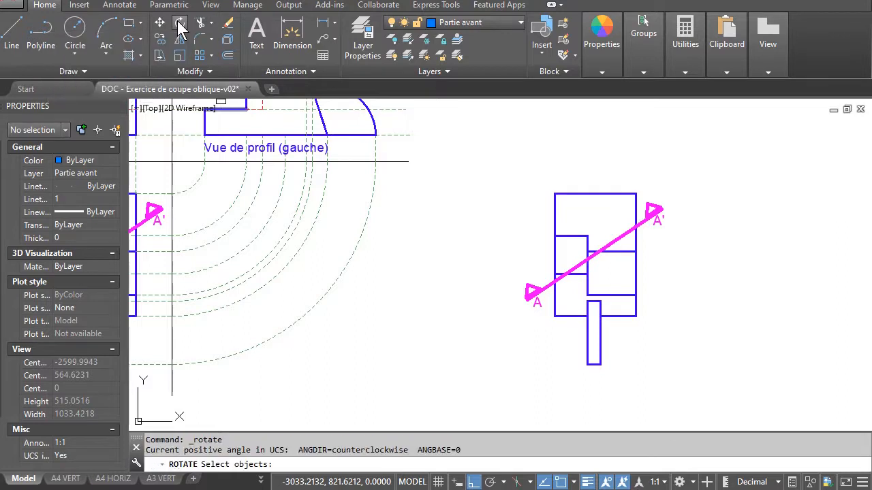
click(482, 386)
click(698, 169)
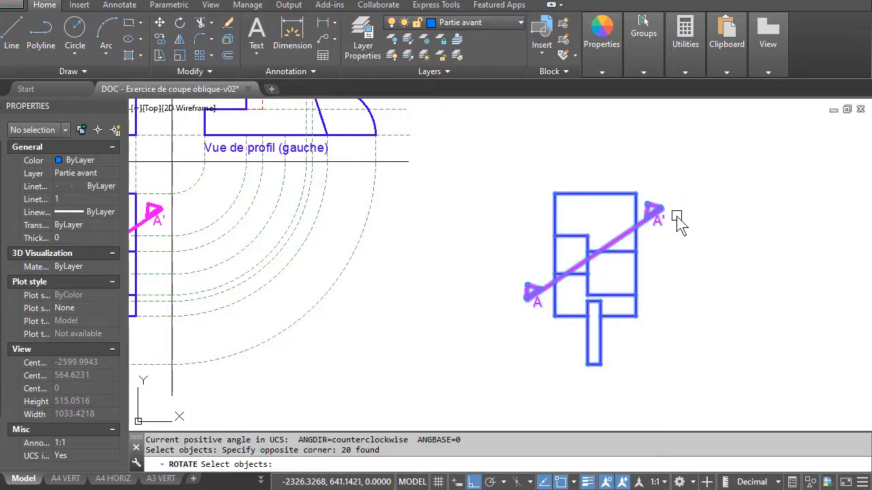
key(Return)
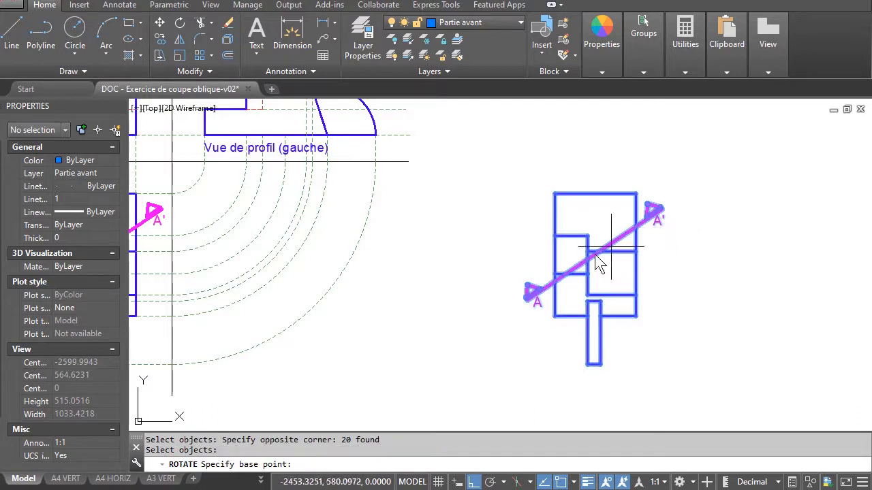
click(555, 281)
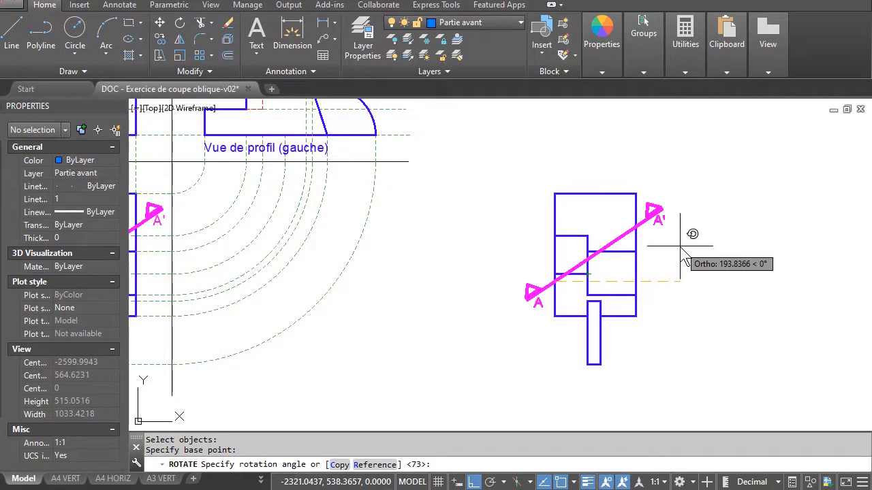
click(368, 465)
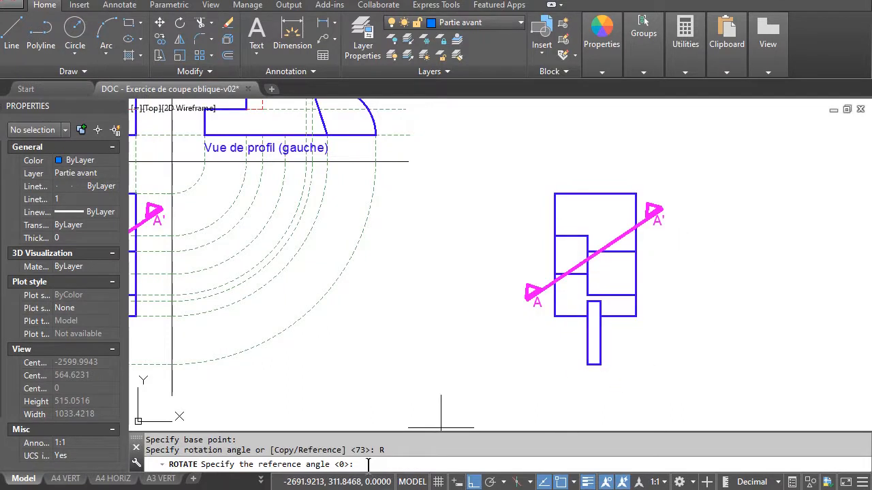
click(529, 293)
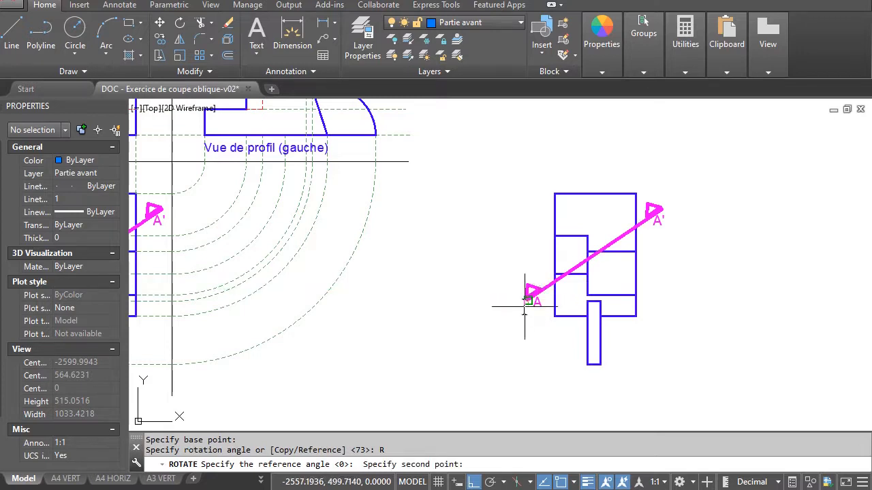
click(635, 228)
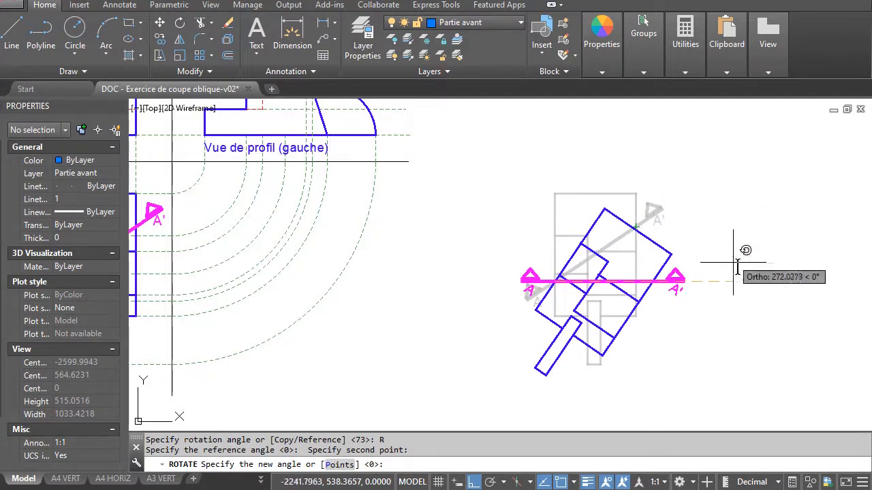
click(793, 281)
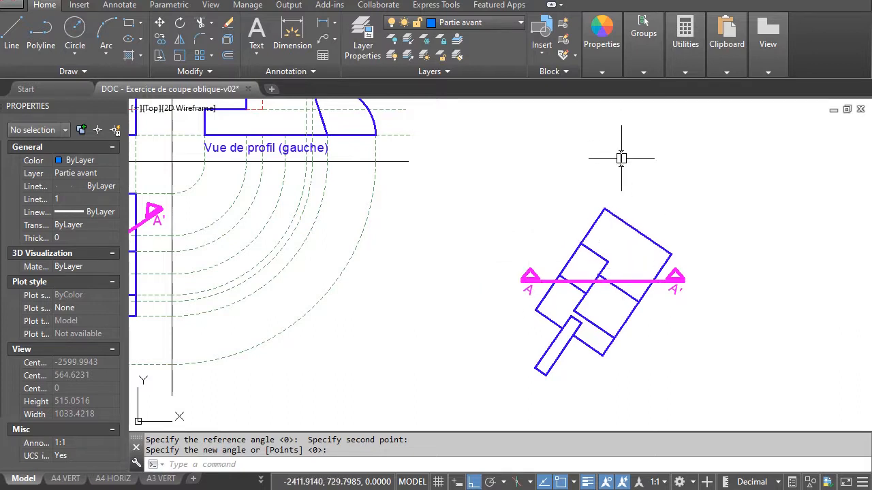
key(ctrl+s)
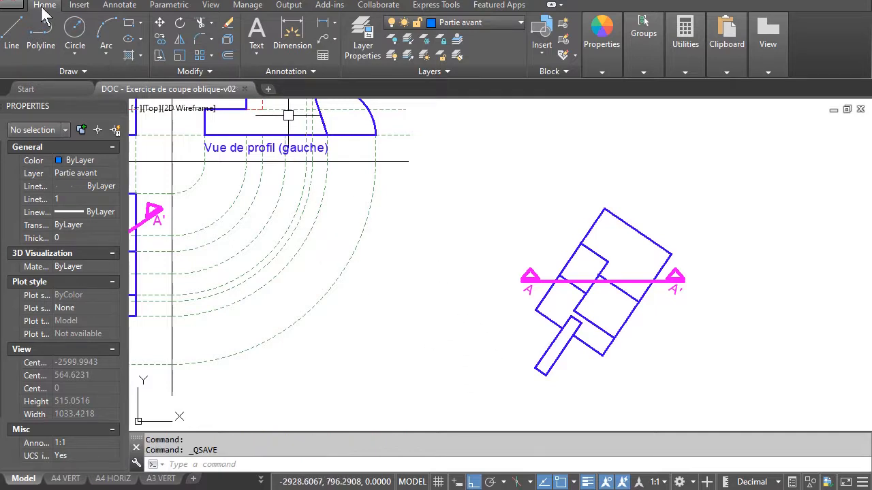
- Make Constructions the current layer and draw a vertical ray upward from the A-side intersection of the cutting line and outline
click(514, 23)
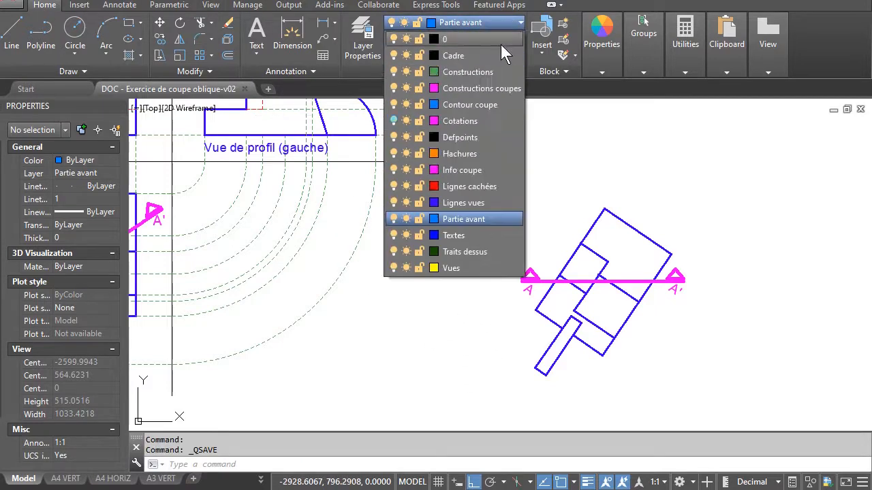
click(453, 71)
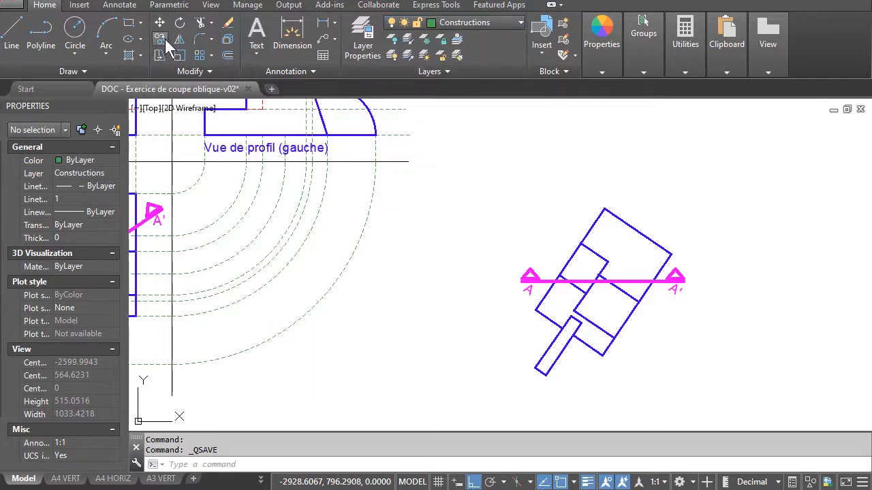
click(88, 71)
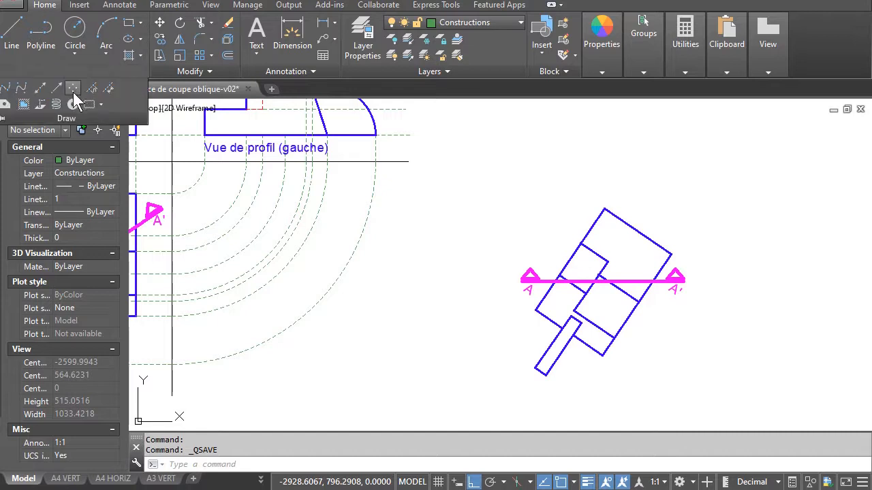
click(555, 280)
click(610, 181)
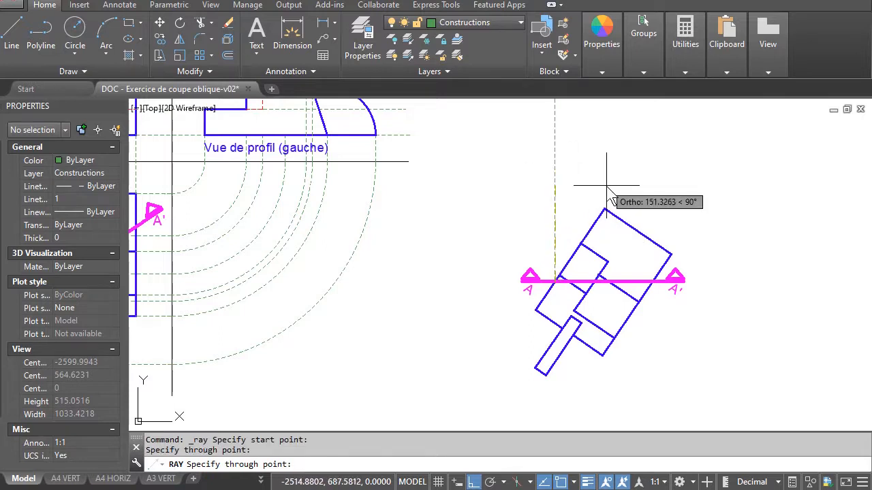
key(Return)
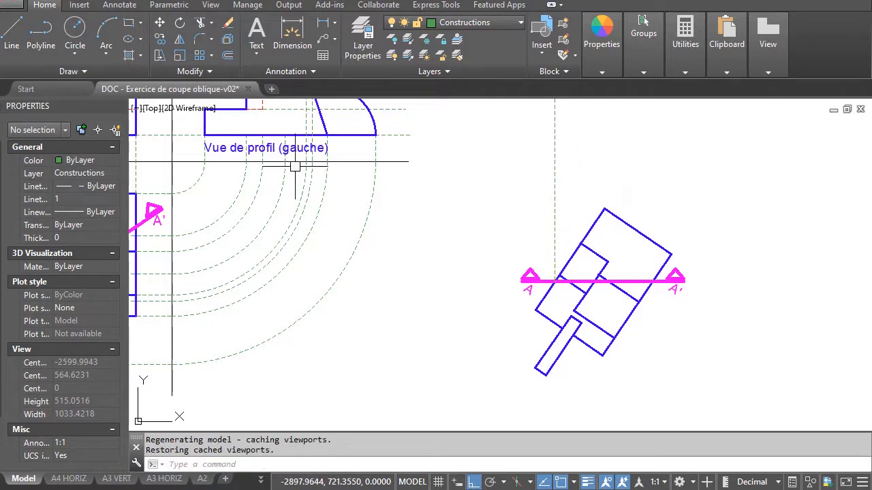
- Copy the vertical ray to the other four points where the horizontal A-A' cutting line crosses the rotated plan's edges
click(161, 38)
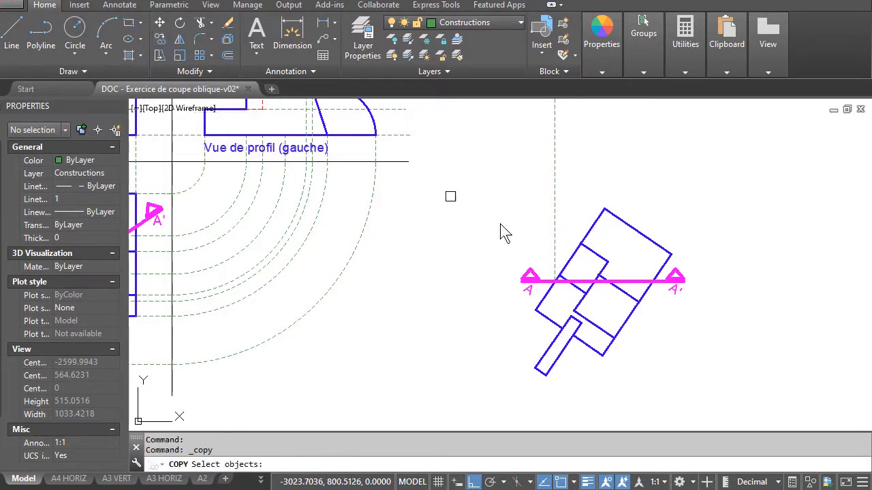
click(554, 231)
key(Return)
scroll(549, 297, up, 2)
scroll(553, 307, up, 6)
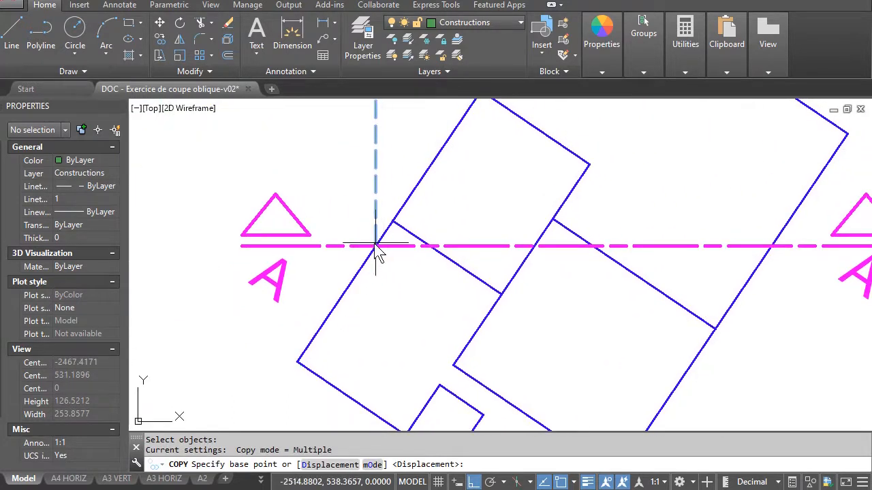
click(375, 245)
click(429, 245)
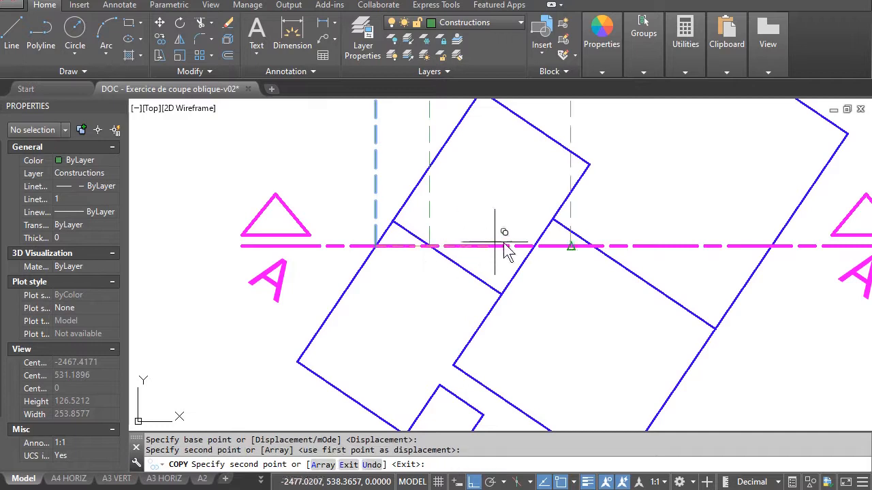
click(534, 246)
click(592, 245)
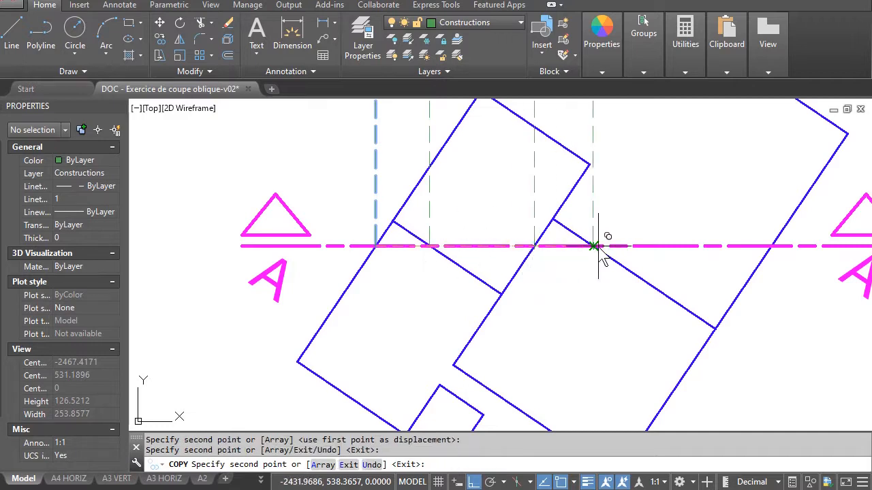
click(771, 245)
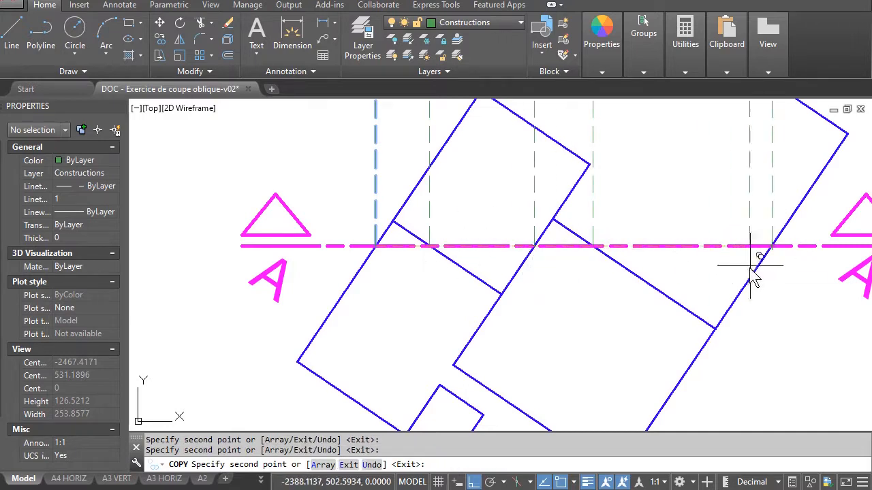
scroll(591, 249, down, 4)
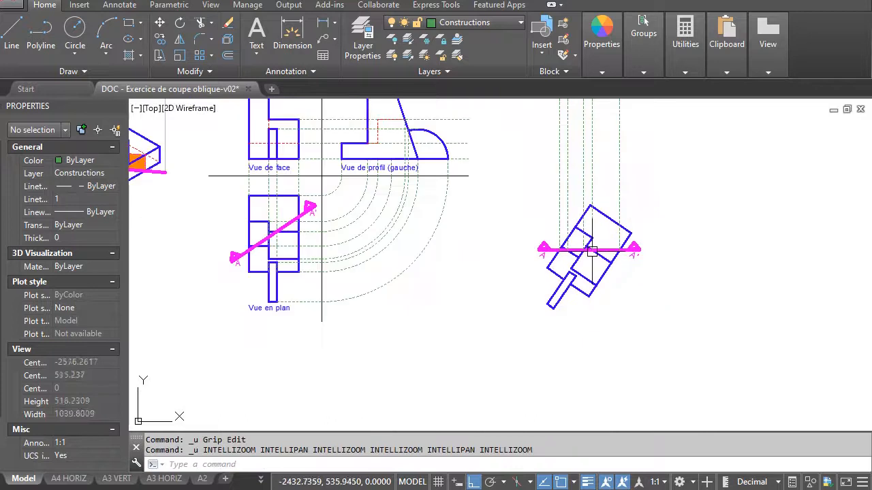
mouse_move(582, 259)
middle_down()
mouse_move(522, 316)
mouse_move(494, 304)
middle_up()
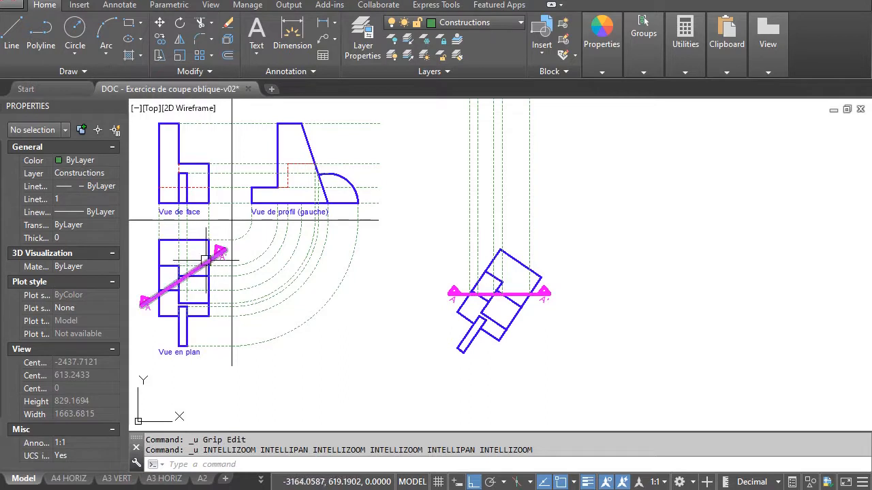
click(526, 294)
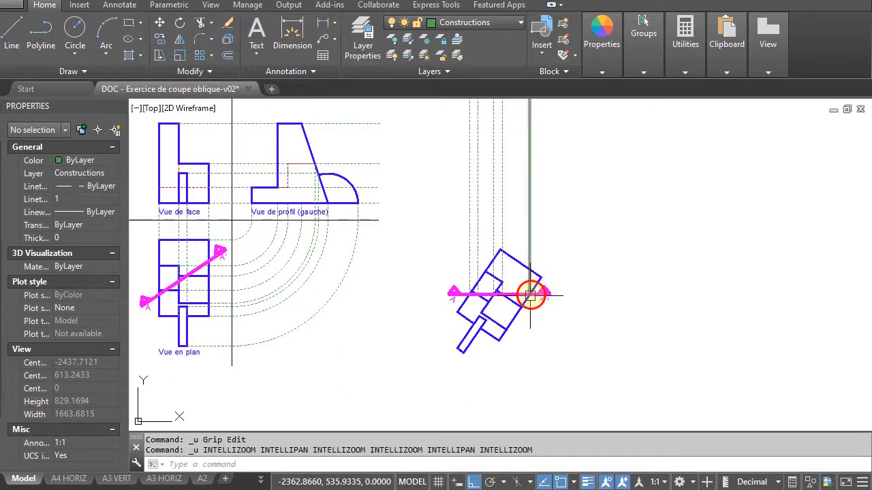
- Draw two horizontal construction lines from the profile view, at its base and its low step height, across the five vertical rays
middle_drag(327, 255, 486, 261)
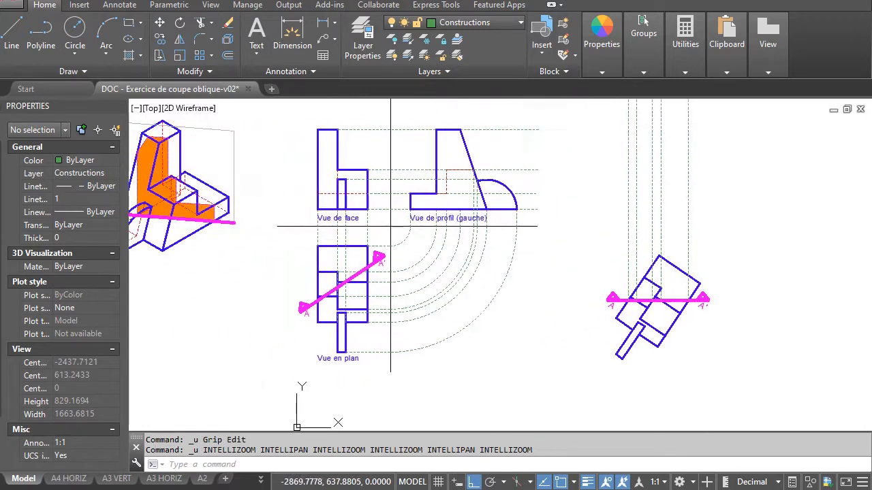
click(216, 208)
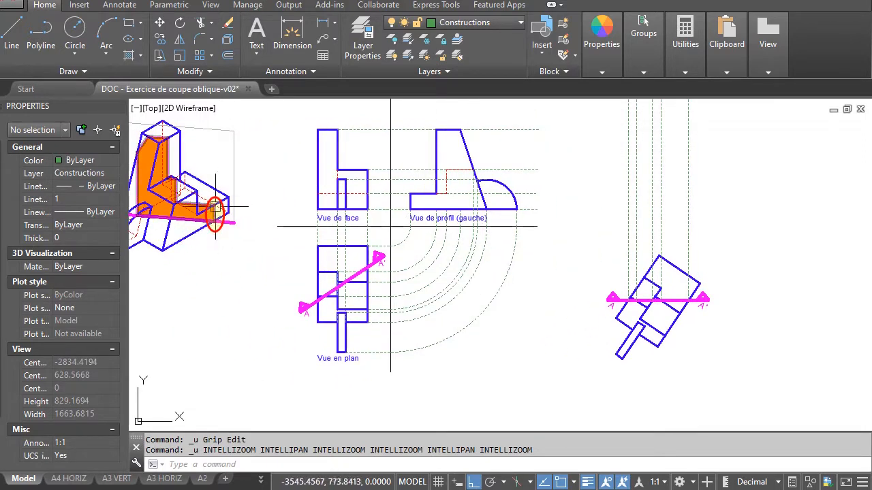
click(427, 199)
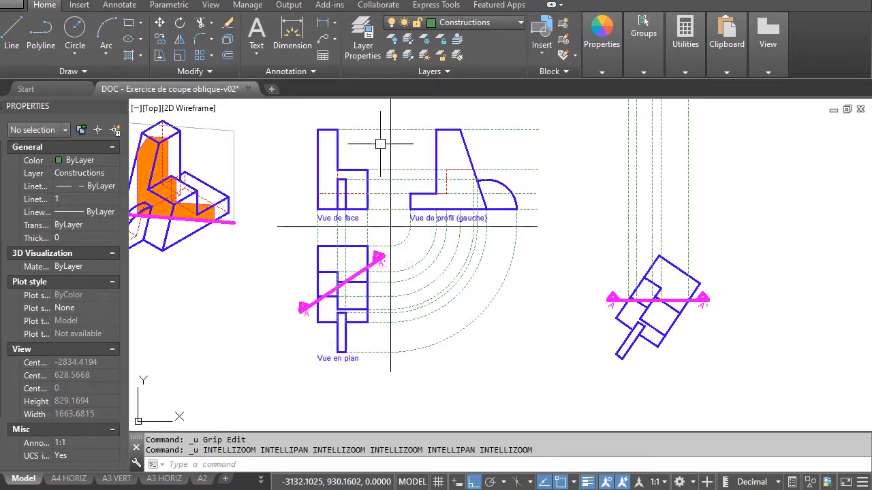
click(4, 29)
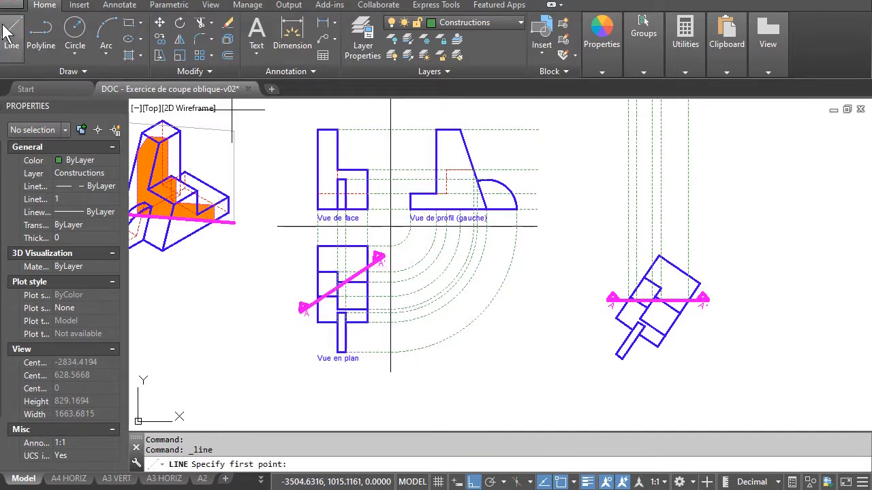
click(517, 209)
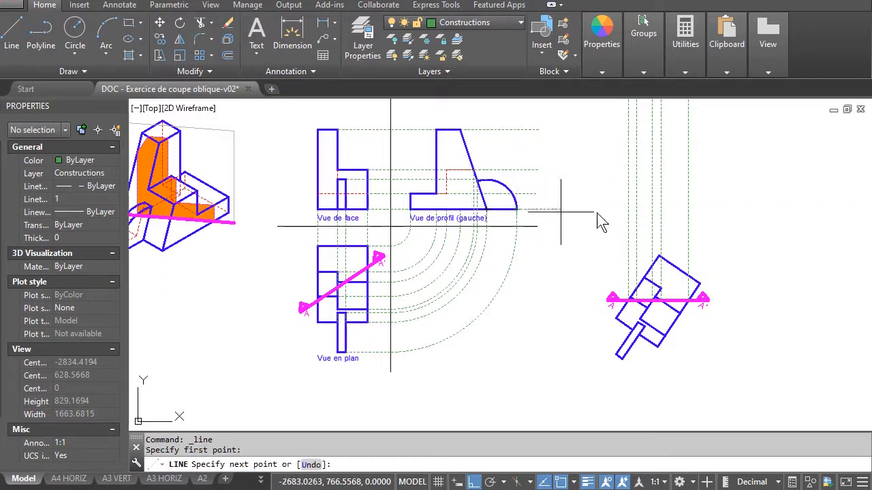
click(737, 210)
key(Return)
key(Return)
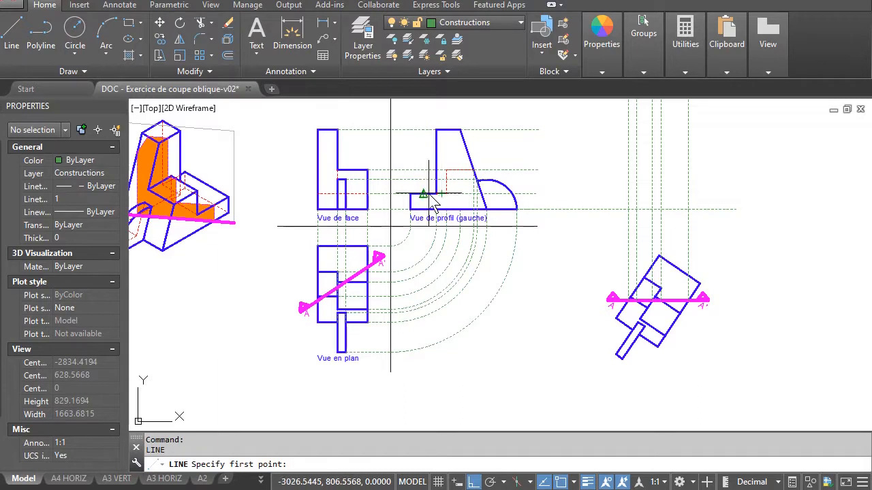
click(435, 194)
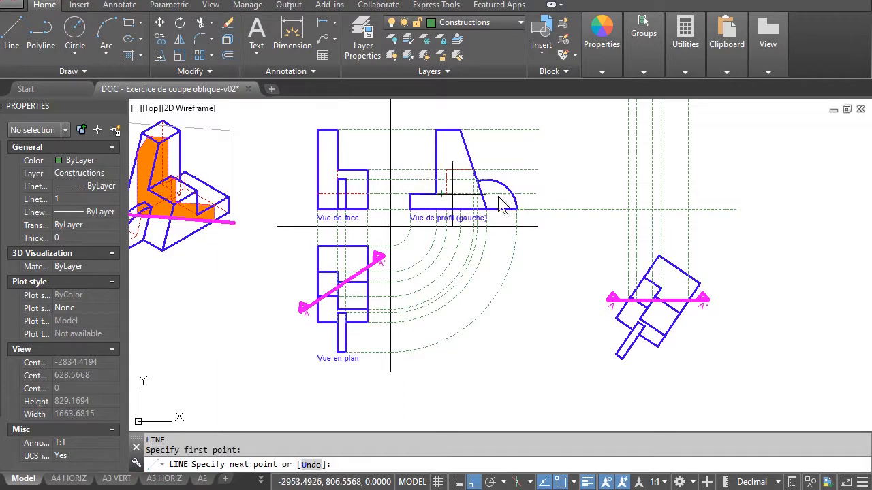
click(735, 191)
key(Escape)
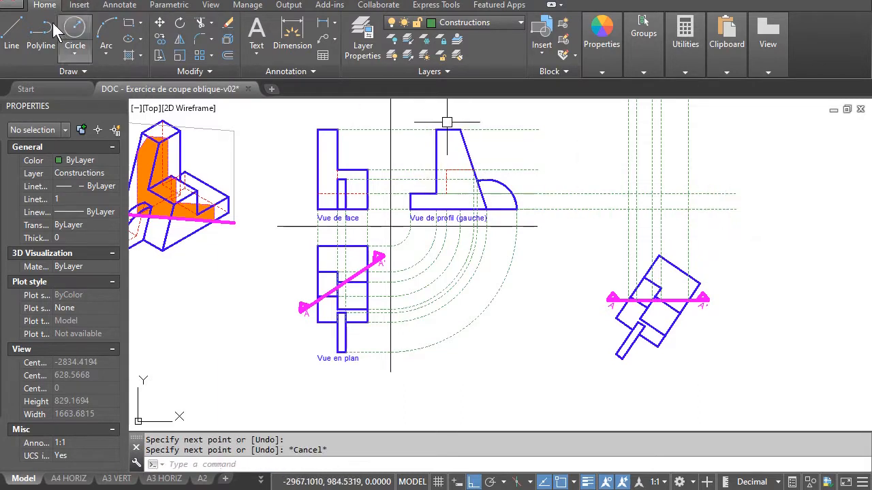
- Draw a 40-unit vertical line along the A'-side ray between the base and low step construction lines
click(15, 31)
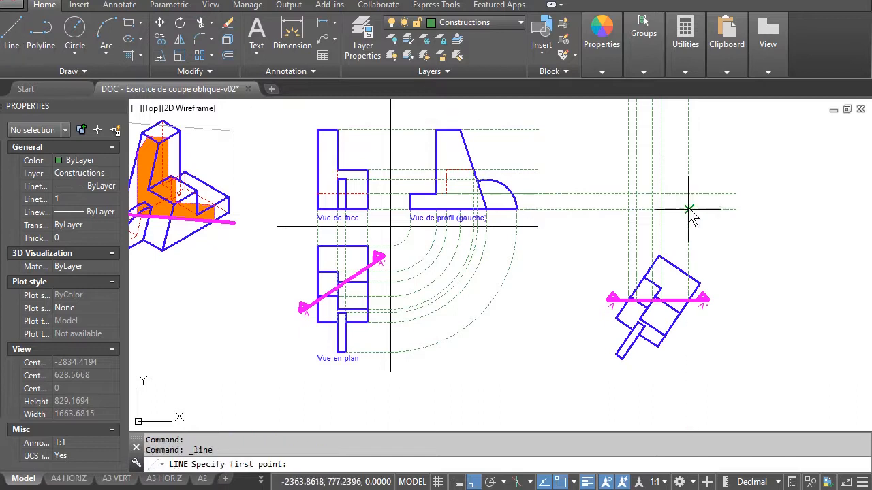
click(688, 195)
click(689, 195)
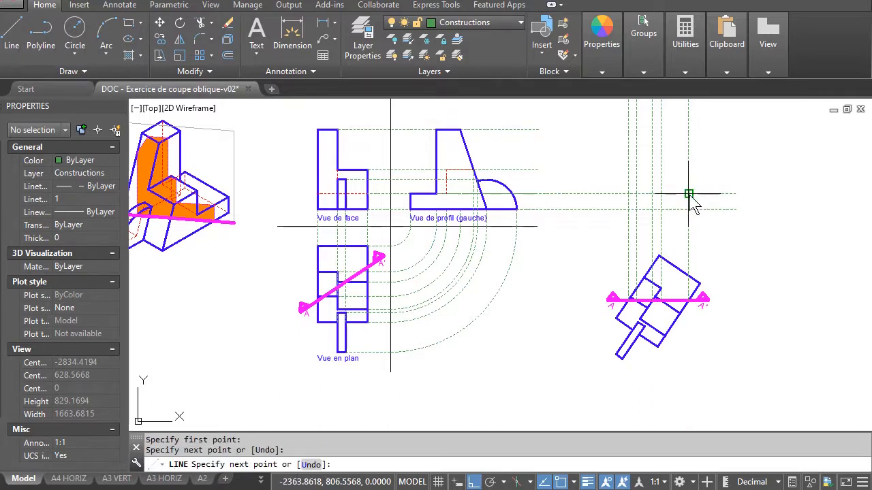
key(Return)
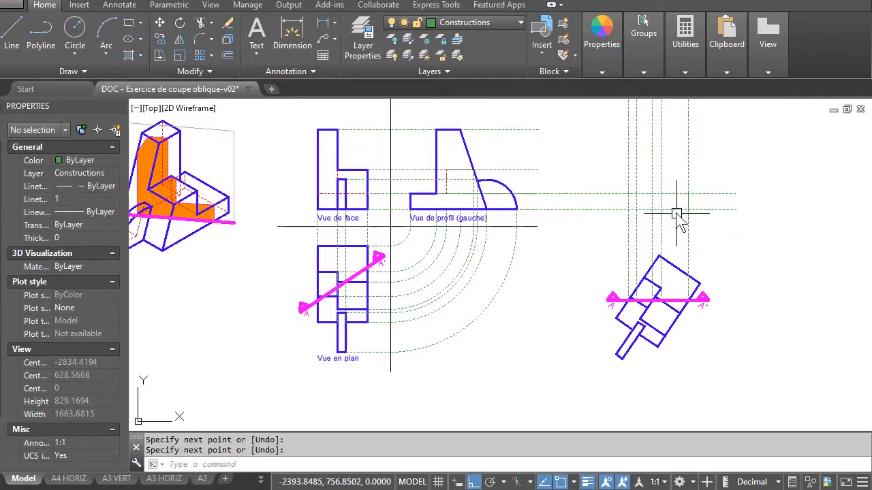
- Move the short vertical line on the A'-side ray to the Contour coupe layer
click(676, 219)
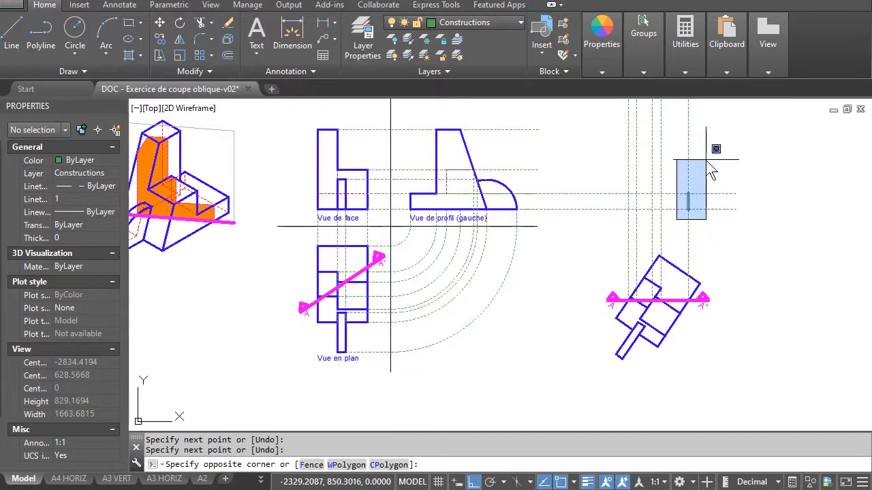
click(719, 136)
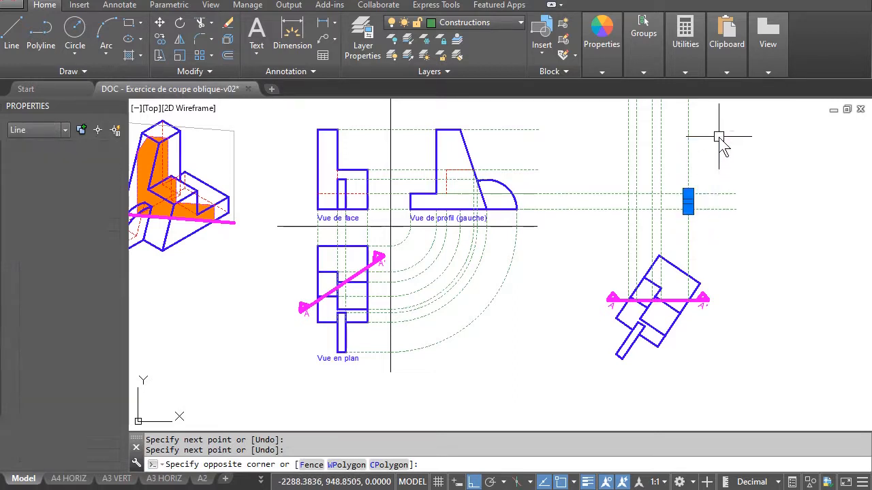
click(490, 31)
click(476, 103)
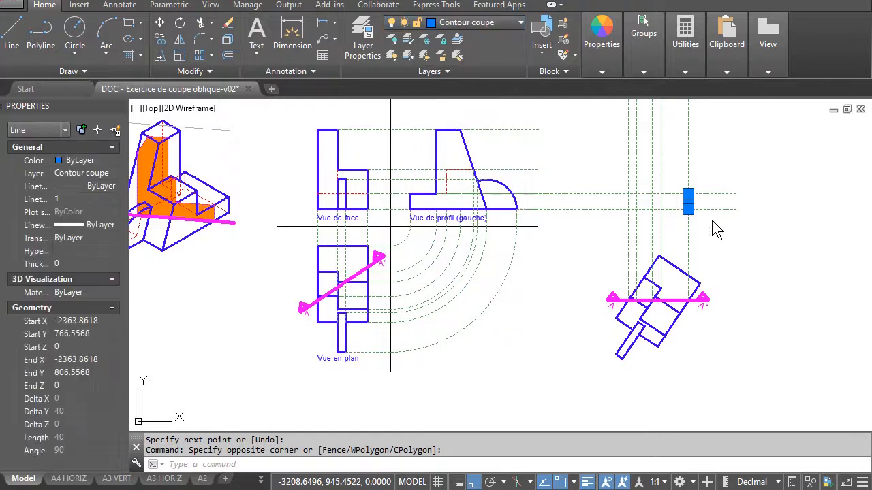
key(Escape)
- Make Contour coupe current and draw a horizontal line from the short vertical's upper end to the neighbouring ray
middle_drag(732, 272, 718, 266)
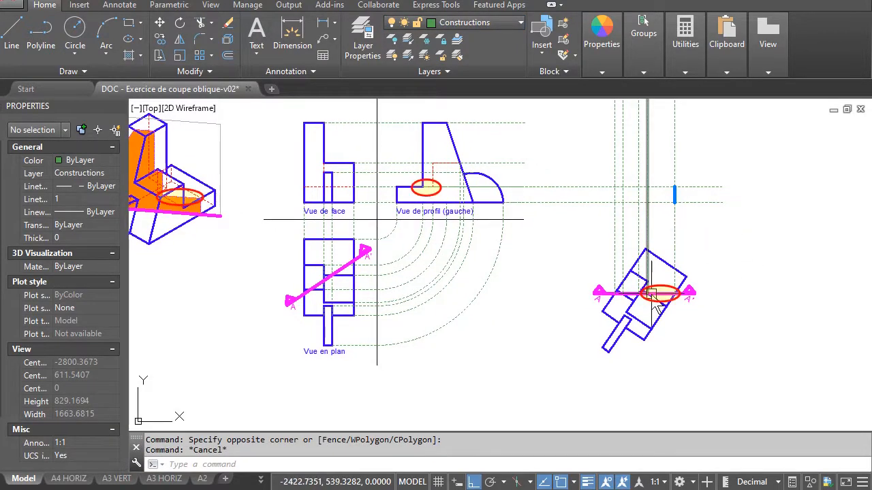
click(14, 34)
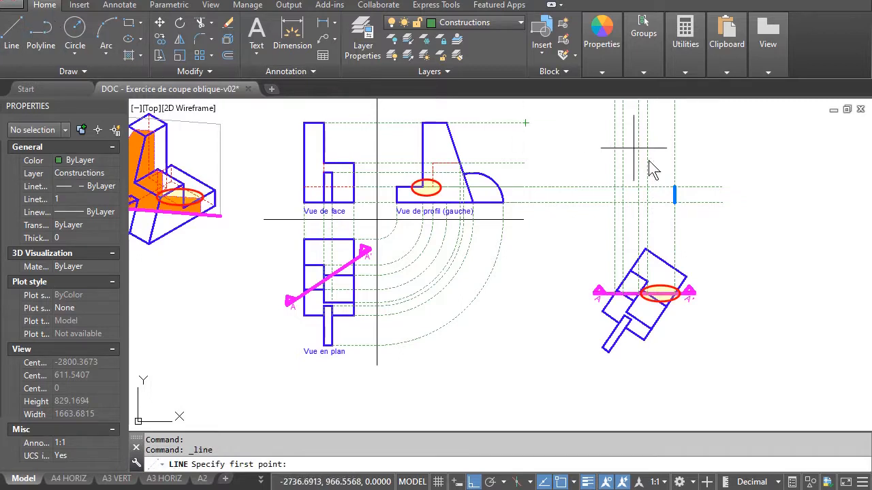
click(489, 23)
click(470, 104)
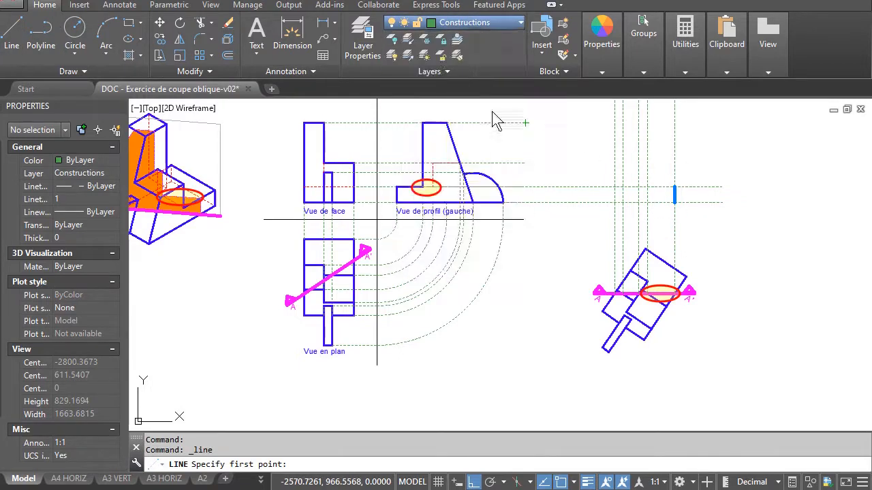
click(675, 187)
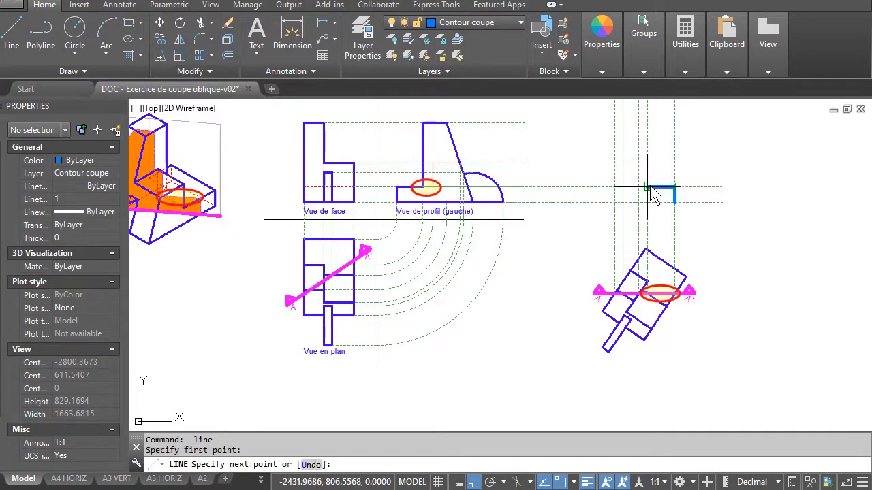
click(650, 192)
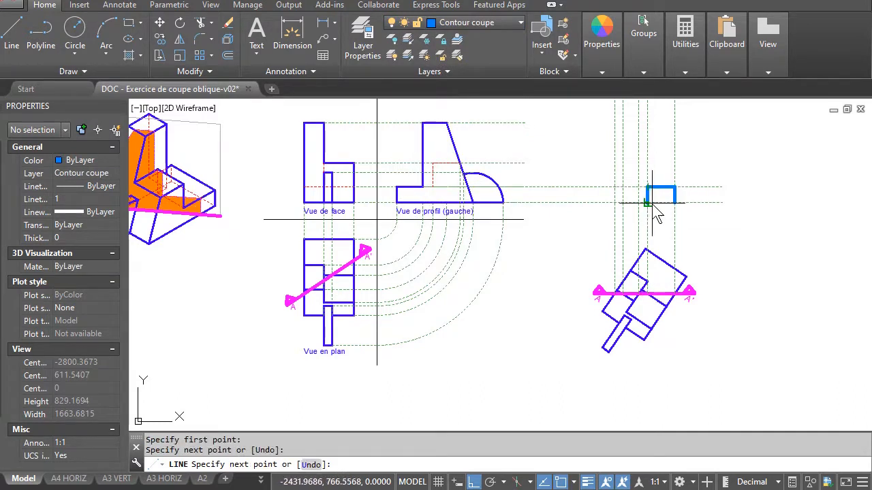
key(Return)
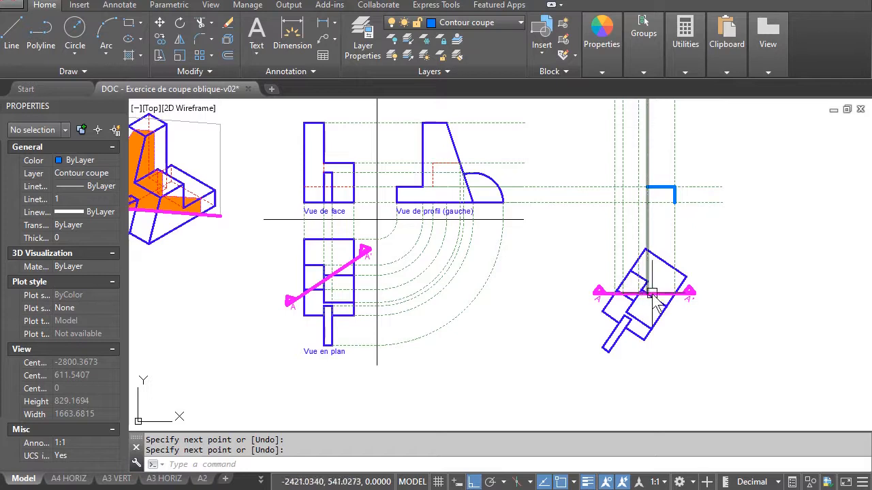
- Stretch the horizontal construction line at the block's top height about 436 units, past all the vertical rays
click(657, 305)
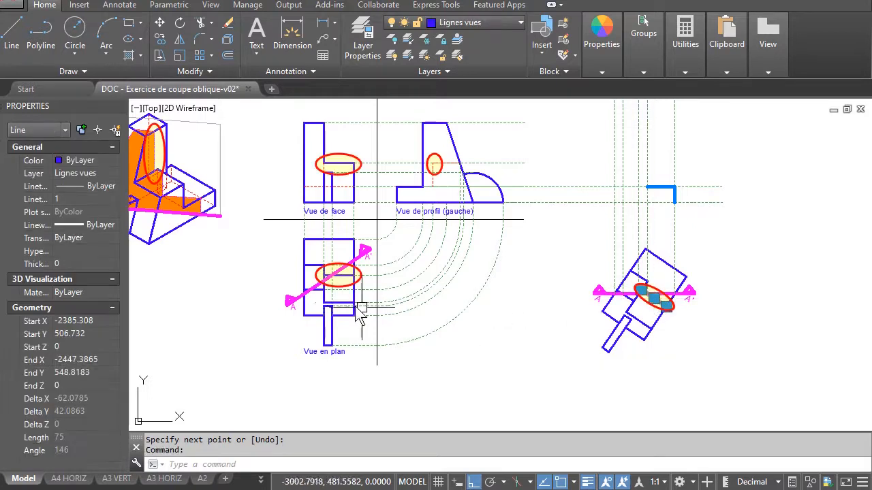
click(345, 275)
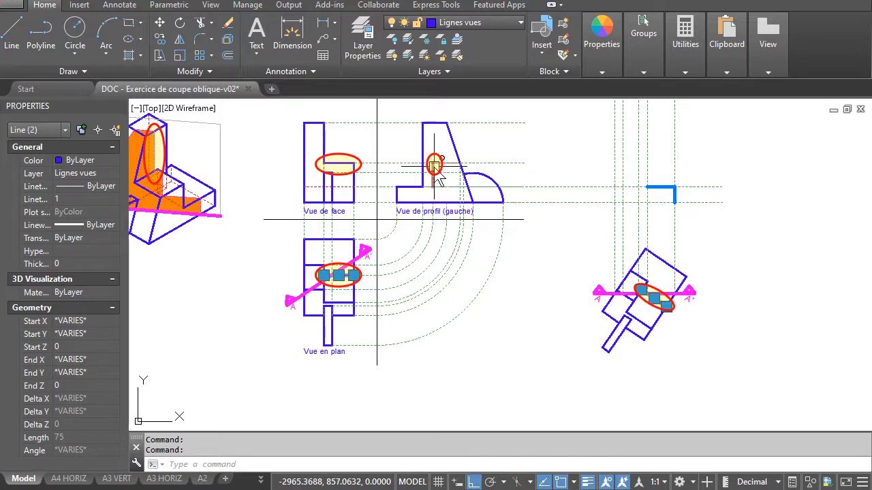
click(525, 164)
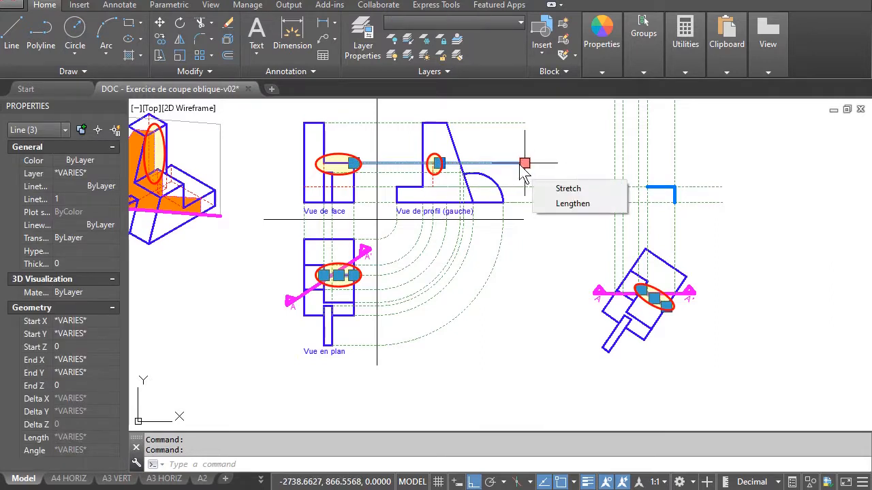
click(525, 164)
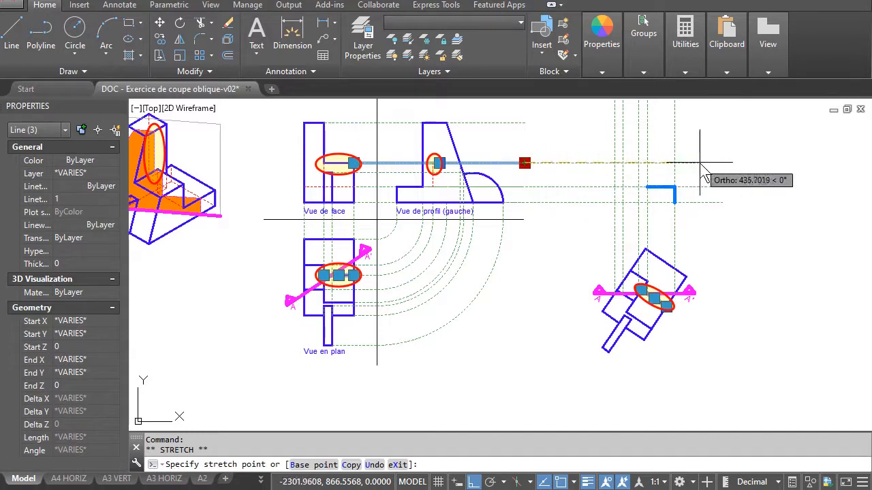
key(Escape)
key(Escape)
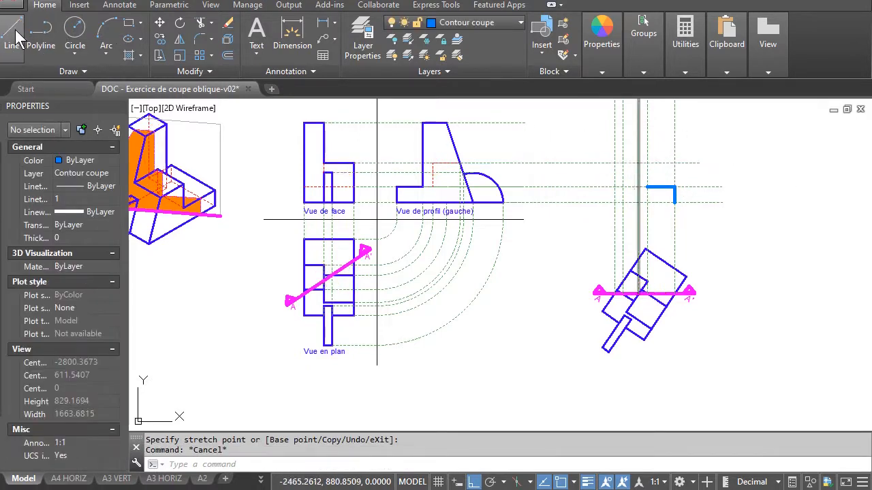
- Continue the section outline vertically to the block-height construction line, and horizontally to the middle ray
click(16, 39)
click(646, 164)
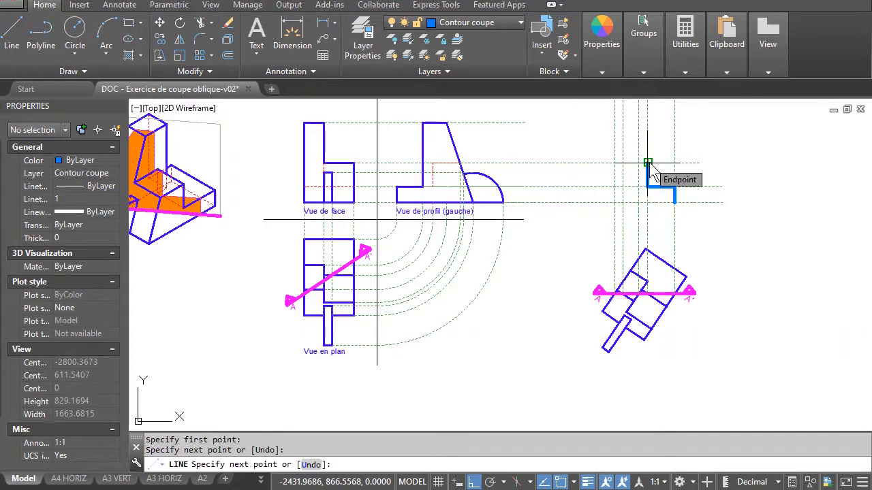
click(638, 164)
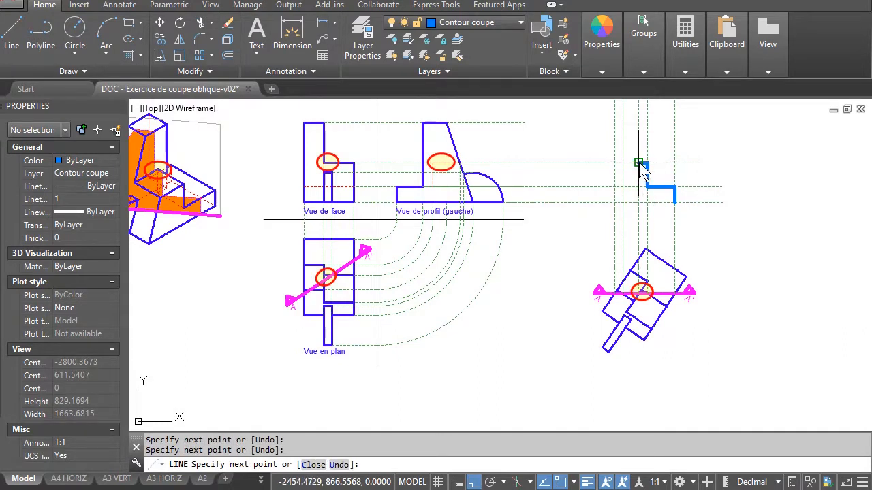
key(Return)
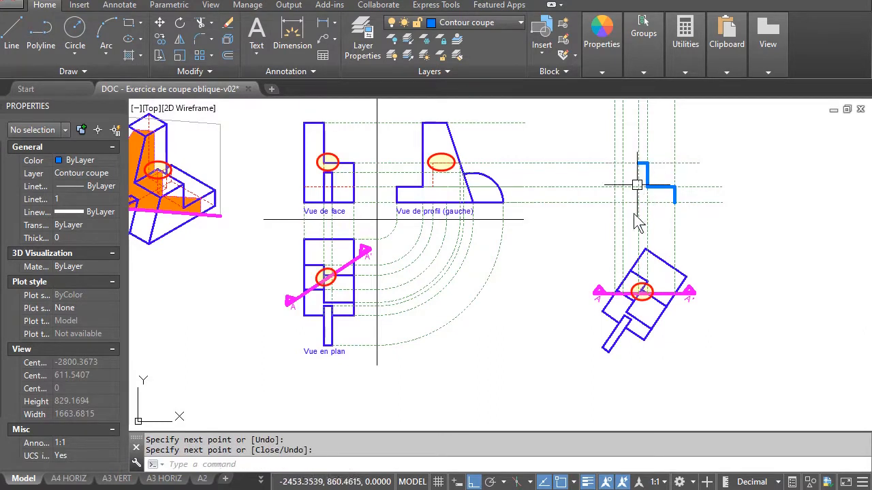
- Select the matching edge in the rotated plan and stretch the part's top-height construction line horizontally to the middle ray
scroll(638, 304, up, 2)
click(636, 300)
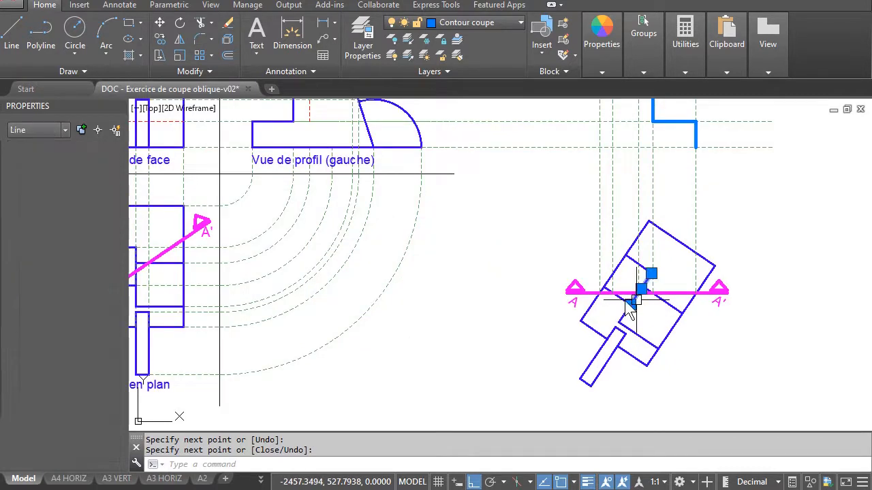
scroll(366, 290, down, 4)
middle_drag(366, 290, 405, 280)
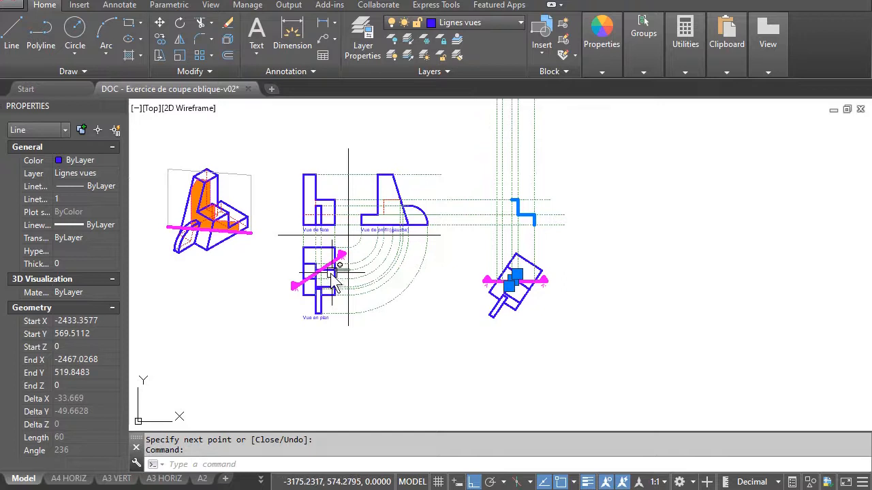
scroll(334, 276, up, 2)
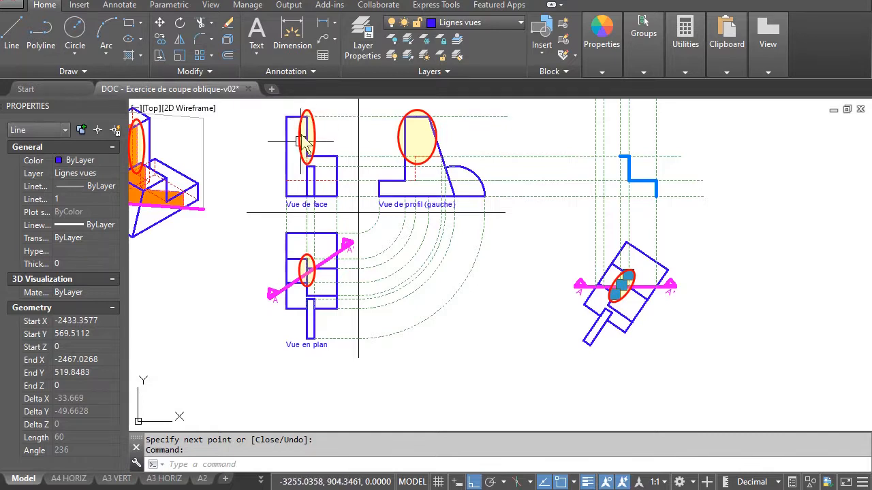
click(477, 117)
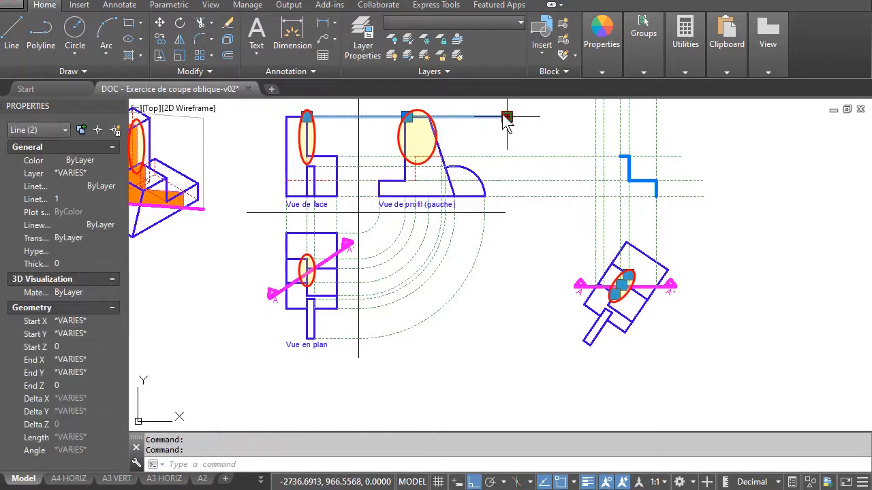
click(506, 117)
key(Escape)
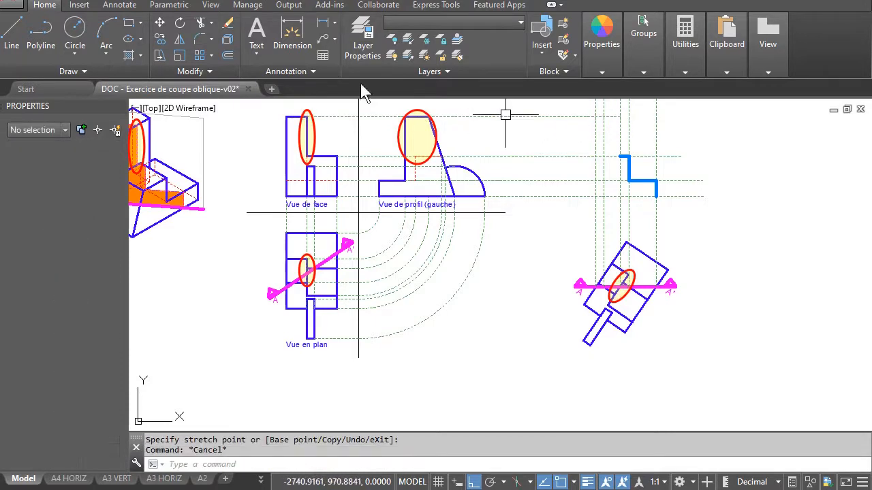
- Extend the section outline vertically up to the part's top-height construction line, and horizontally to the second ray from the A side
click(12, 30)
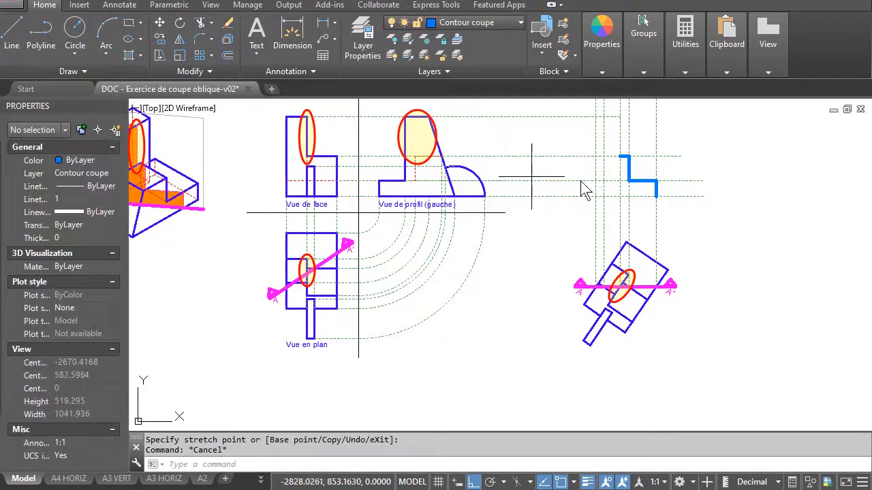
click(620, 156)
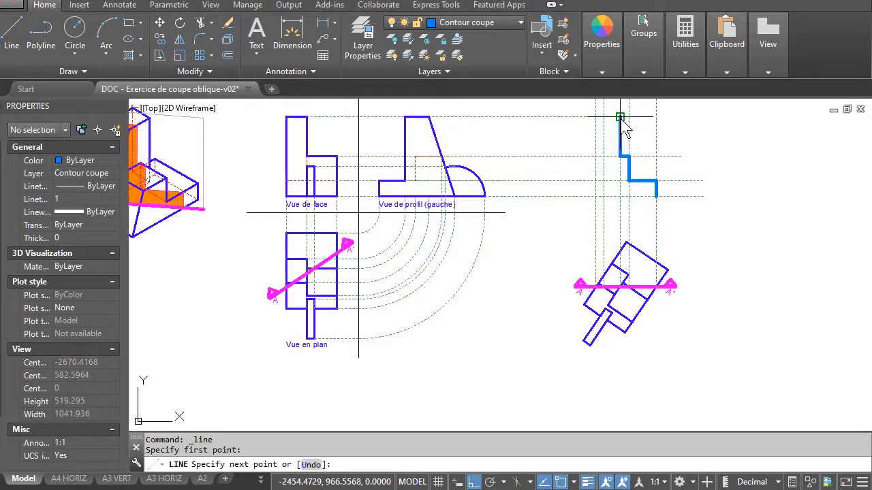
click(621, 117)
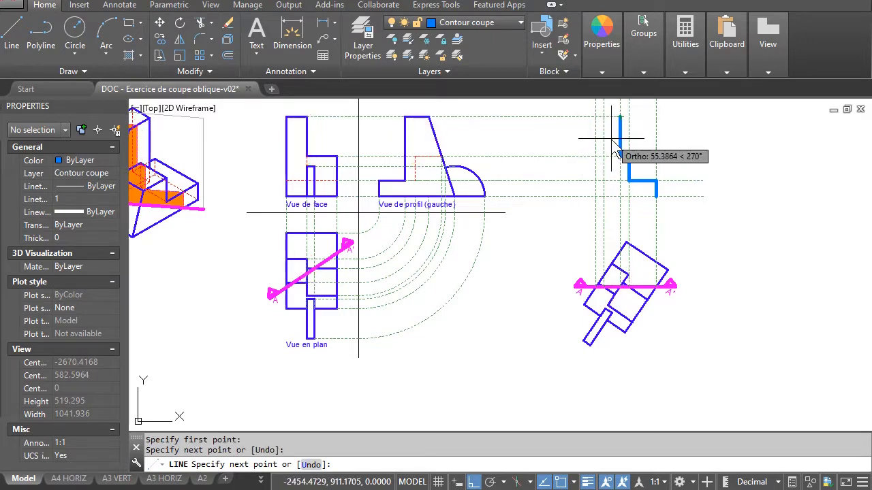
scroll(609, 140, up, 2)
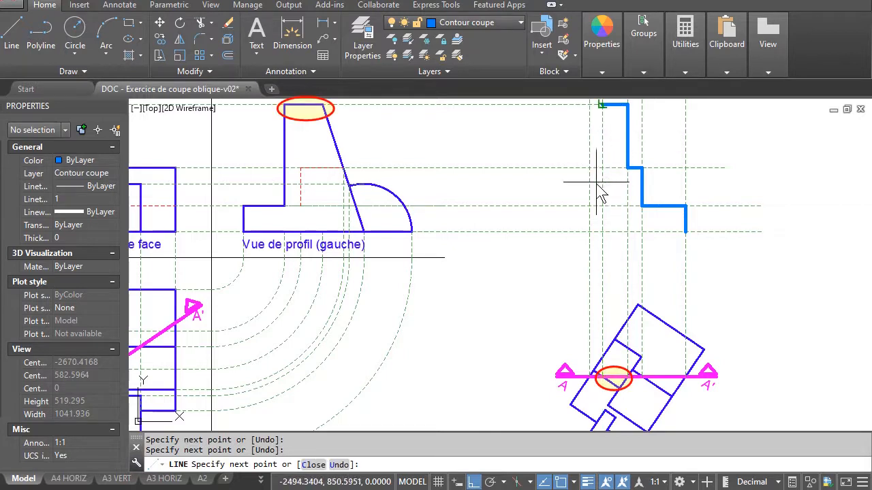
key(Return)
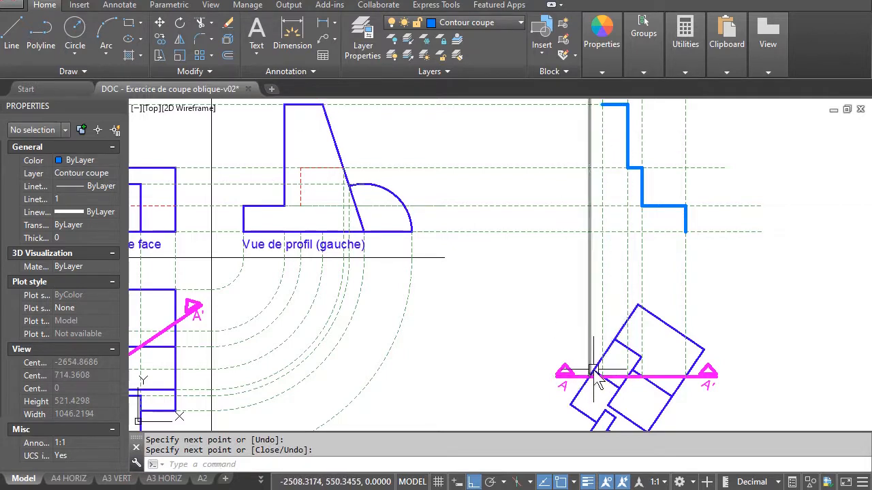
- Draw the section's horizontal base line from the lower end of the short vertical to the outermost ray on the A side
scroll(430, 379, down, 1)
middle_drag(431, 379, 471, 318)
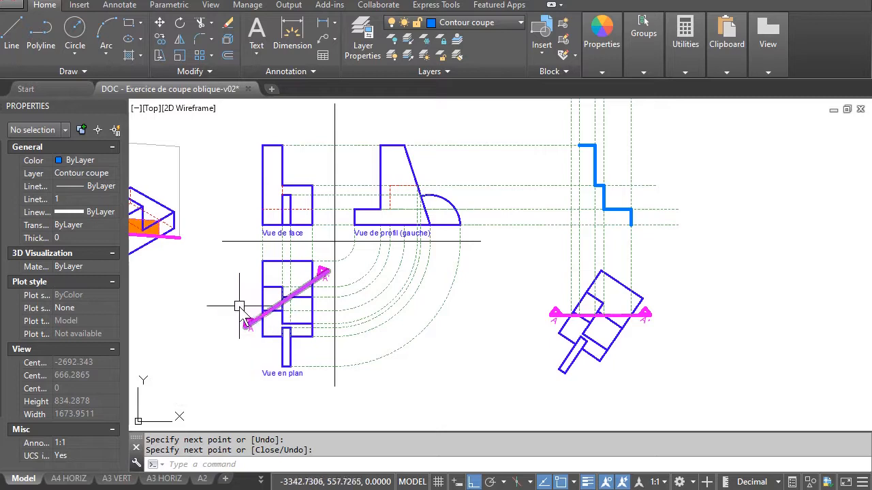
middle_drag(239, 306, 295, 299)
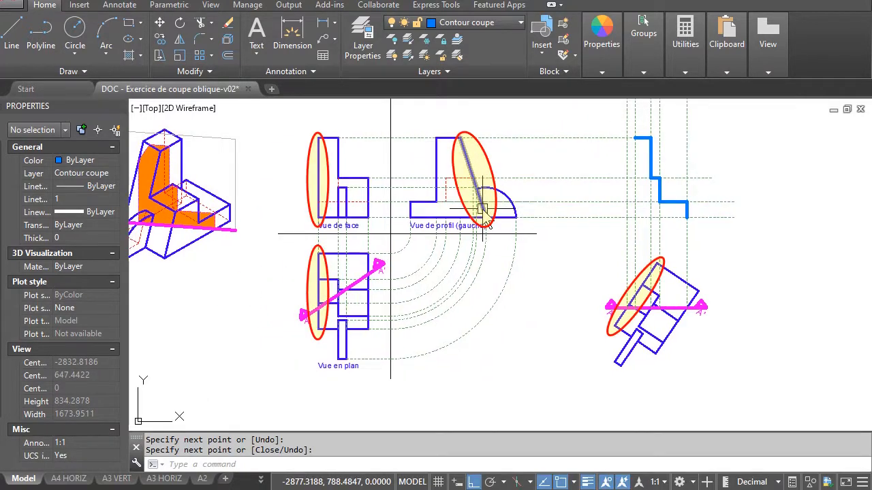
click(12, 30)
click(687, 217)
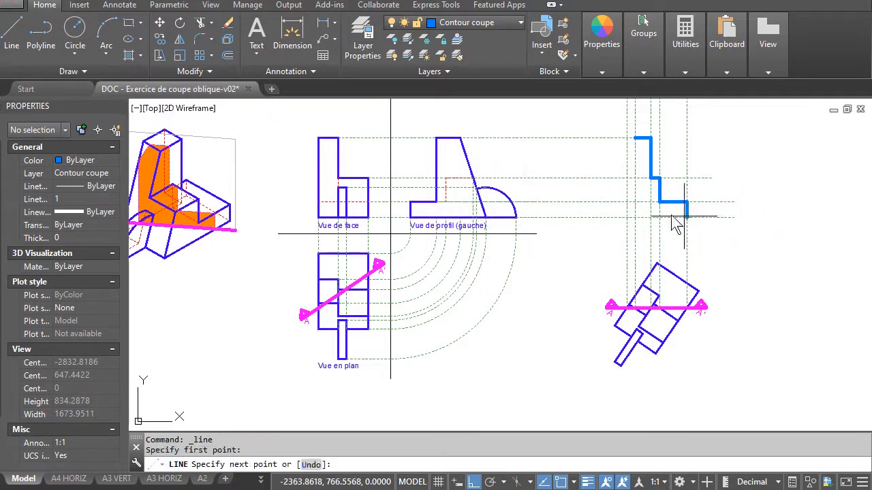
click(627, 217)
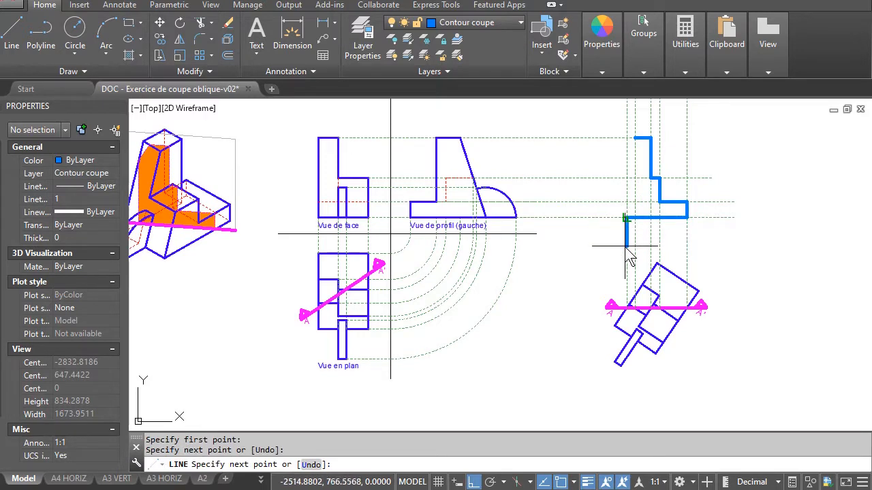
key(Return)
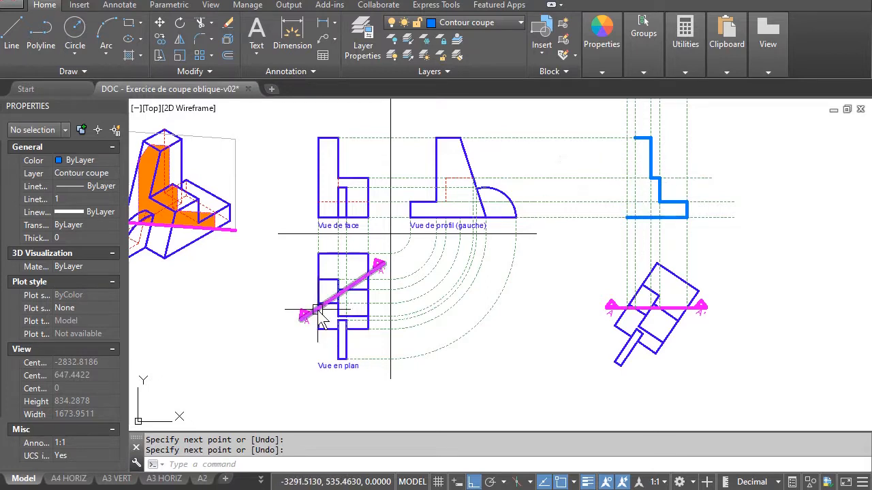
- Make Constructions coupes current and draw a horizontal line from where A-A' crosses the plan's outer edge near A to the vertical axis
scroll(317, 311, up, 4)
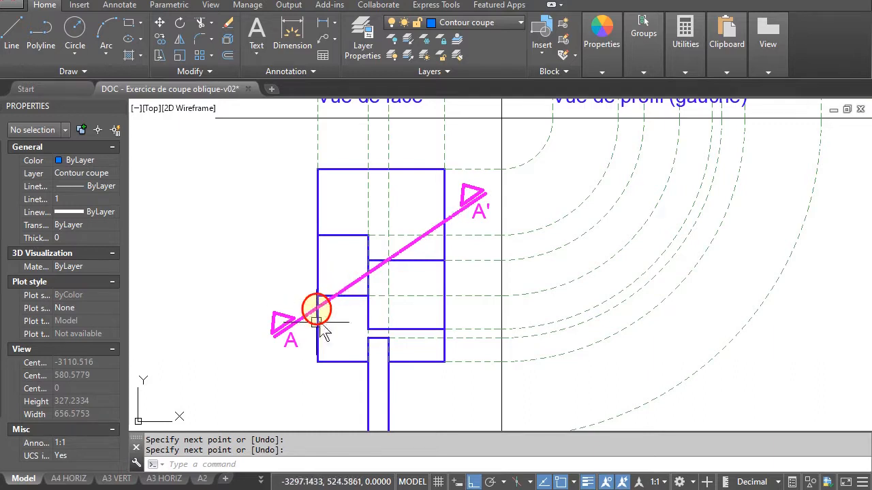
click(497, 21)
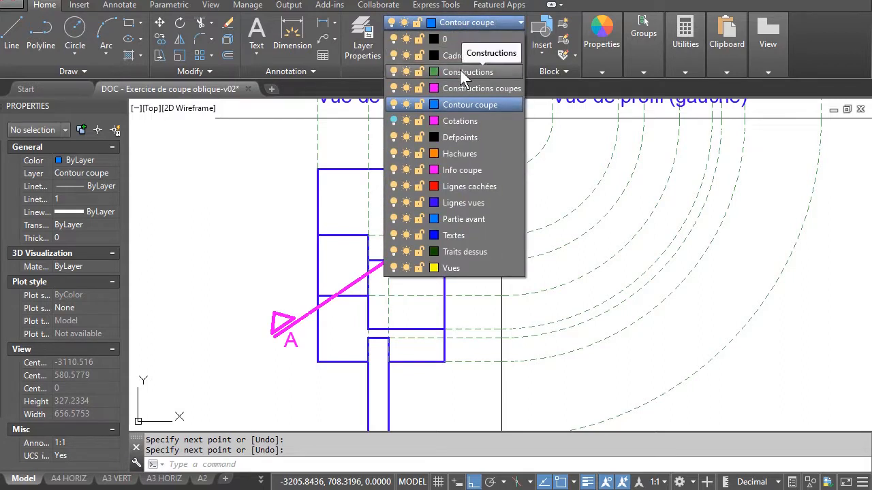
click(457, 88)
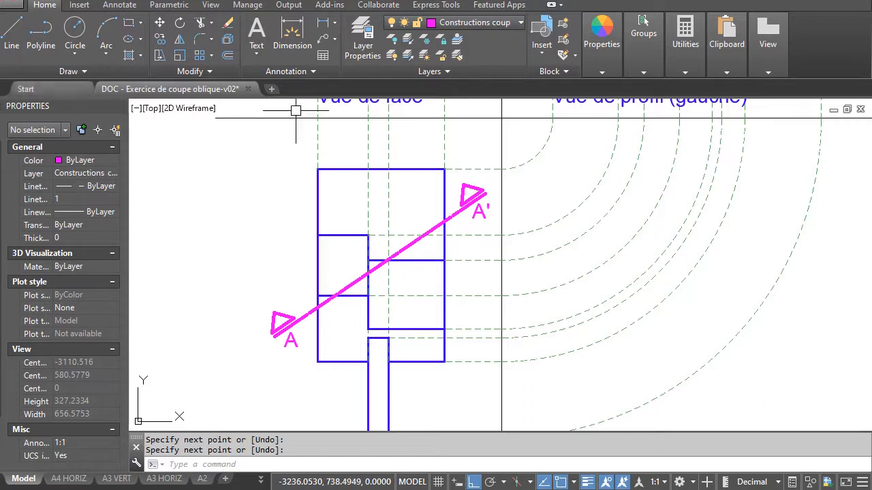
click(11, 34)
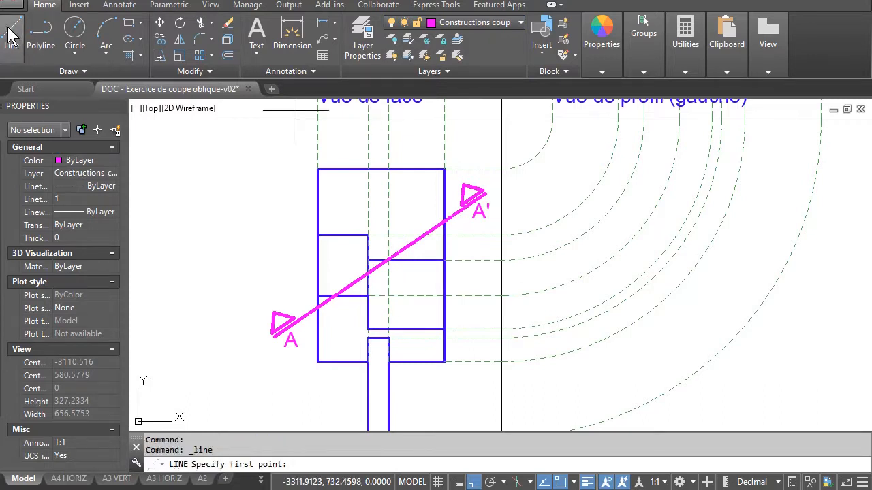
click(318, 307)
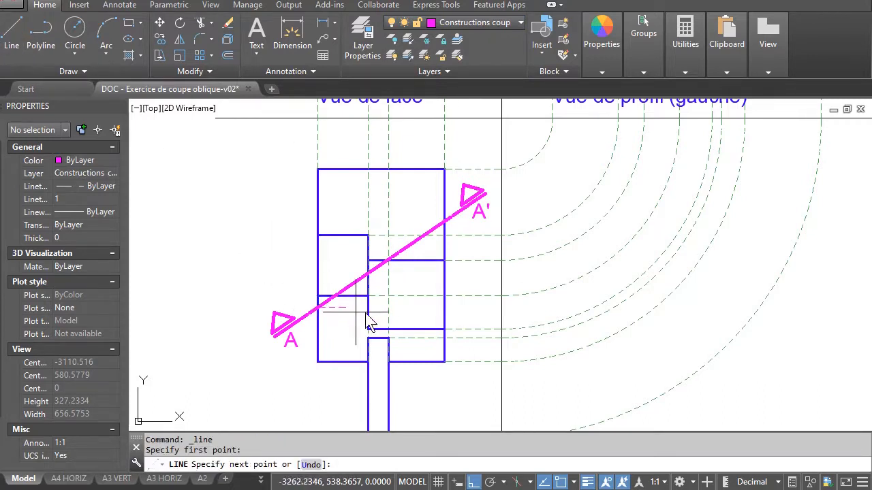
click(500, 308)
key(Return)
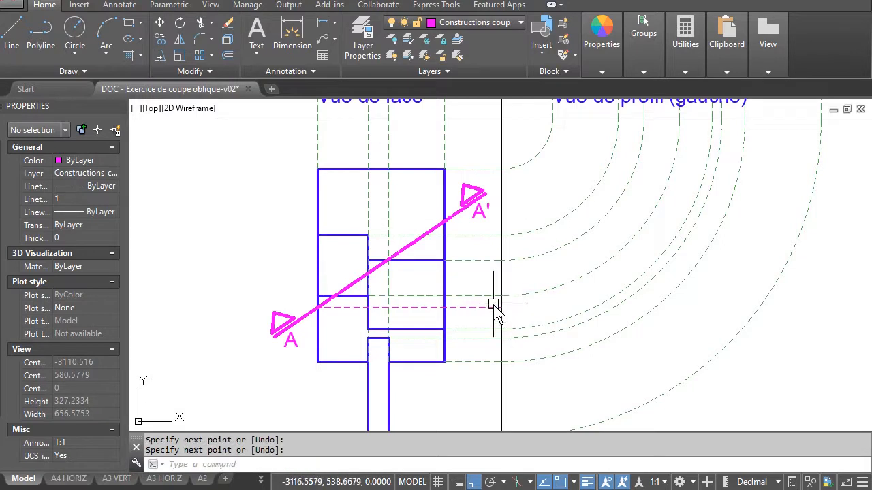
- Draw a construction circle centred on the axes' intersection and passing through the new horizontal line's end on the vertical axis
scroll(496, 305, down, 4)
middle_drag(491, 306, 388, 306)
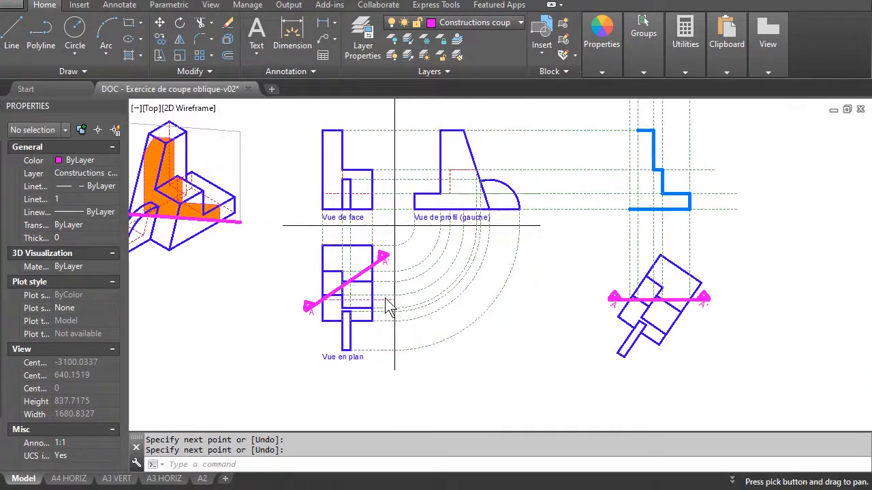
click(75, 31)
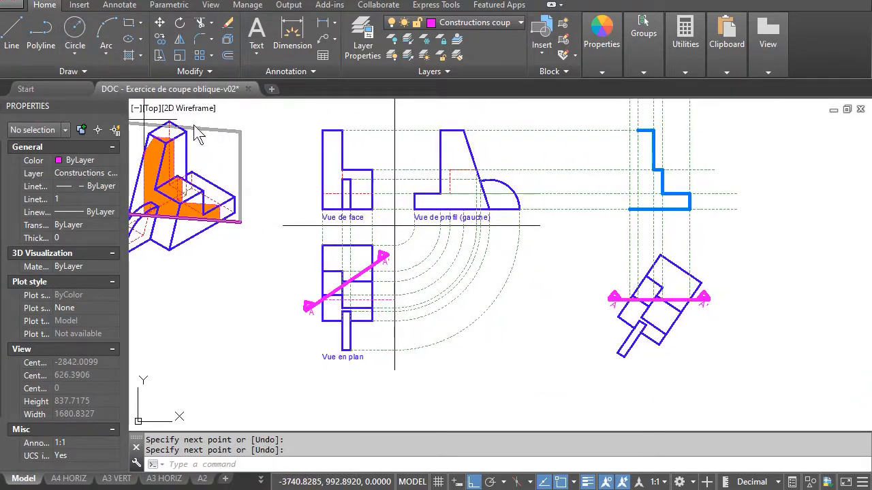
click(394, 226)
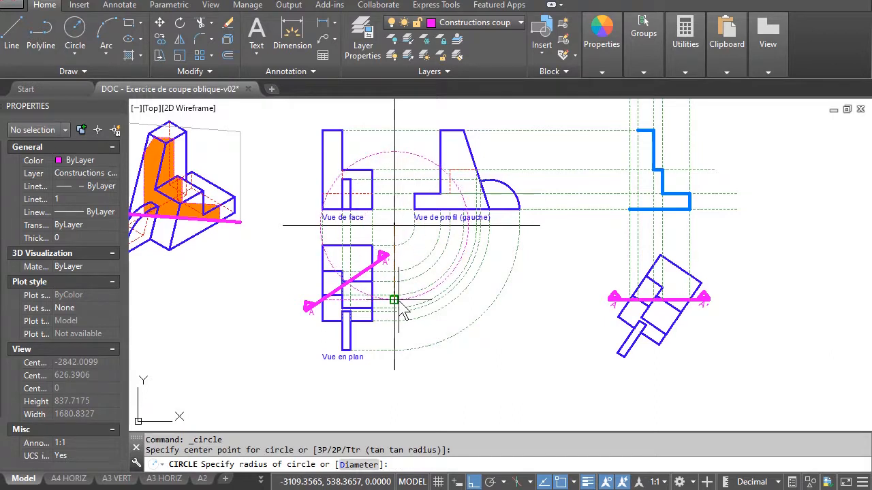
click(399, 301)
key(Escape)
- Draw a vertical construction line from the circle's intersection with the horizontal axis up past the top of the profile view
scroll(432, 220, up, 3)
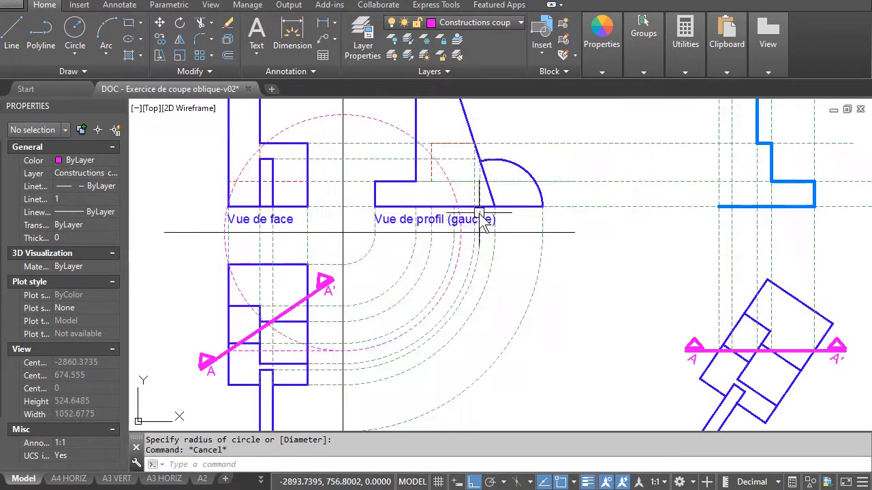
click(11, 39)
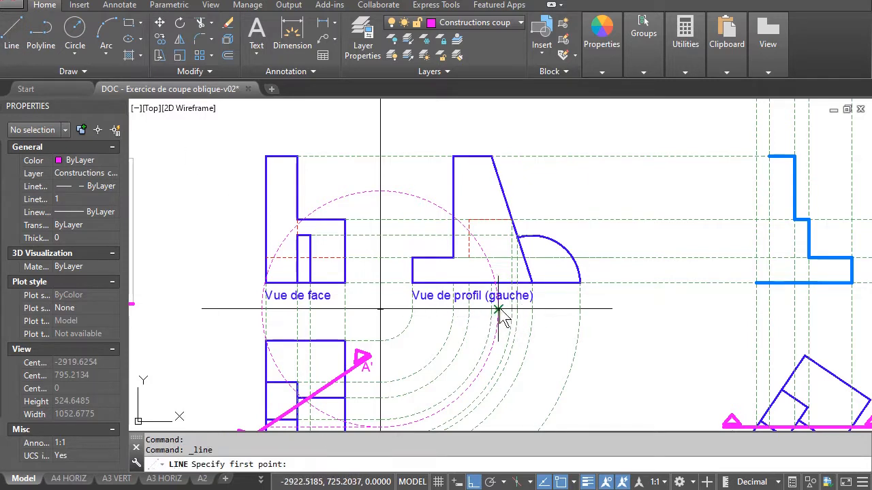
click(497, 309)
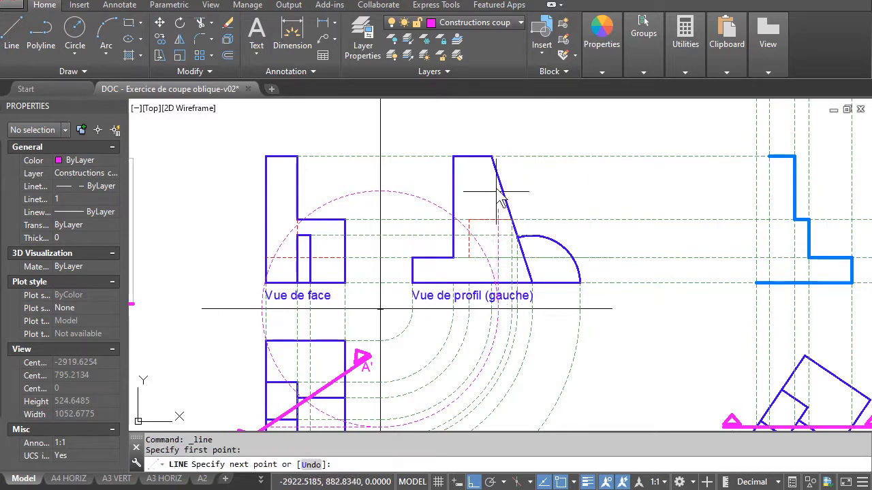
click(499, 114)
key(Return)
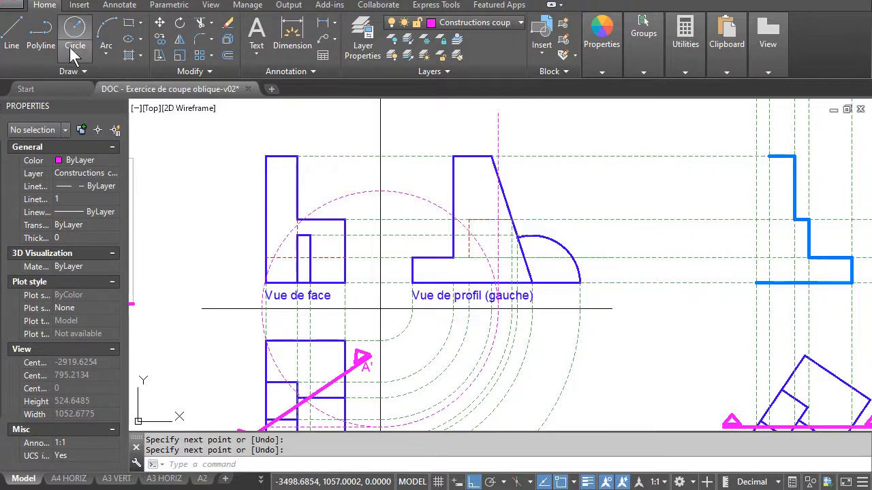
- Project the height where the vertical construction line crosses the profile's sloping edge horizontally to the outermost ray on the A side
click(12, 36)
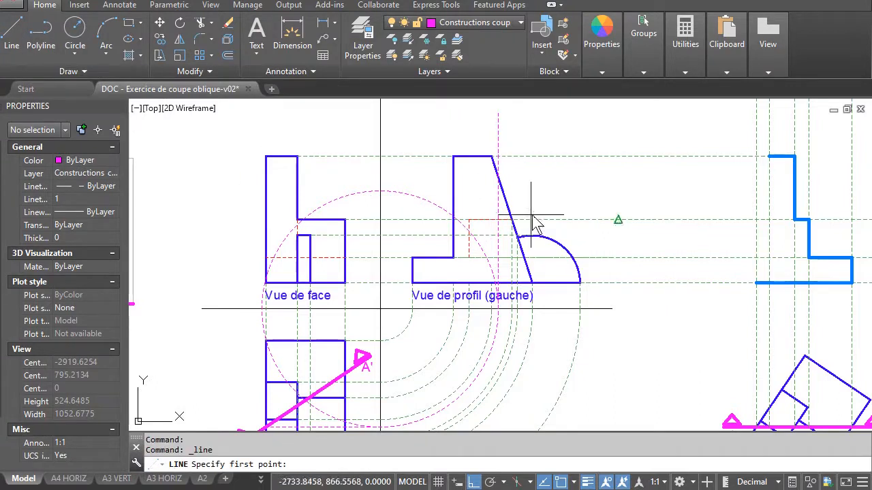
click(498, 179)
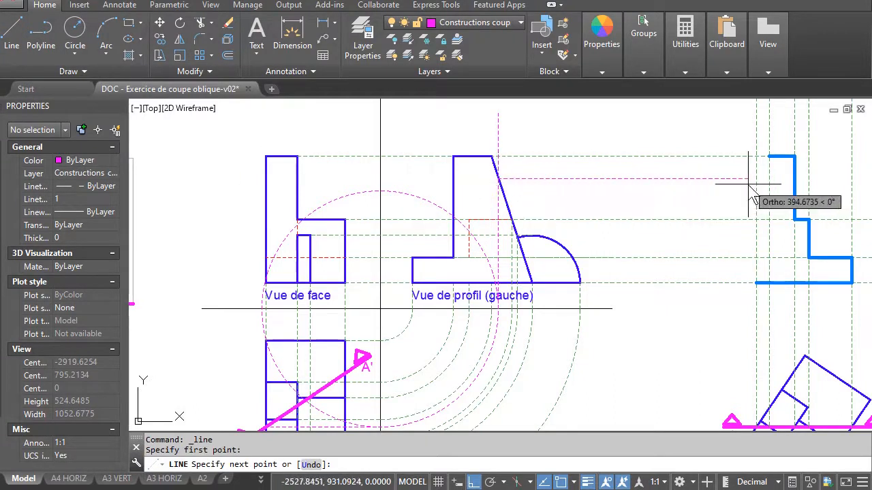
middle_drag(741, 196, 720, 157)
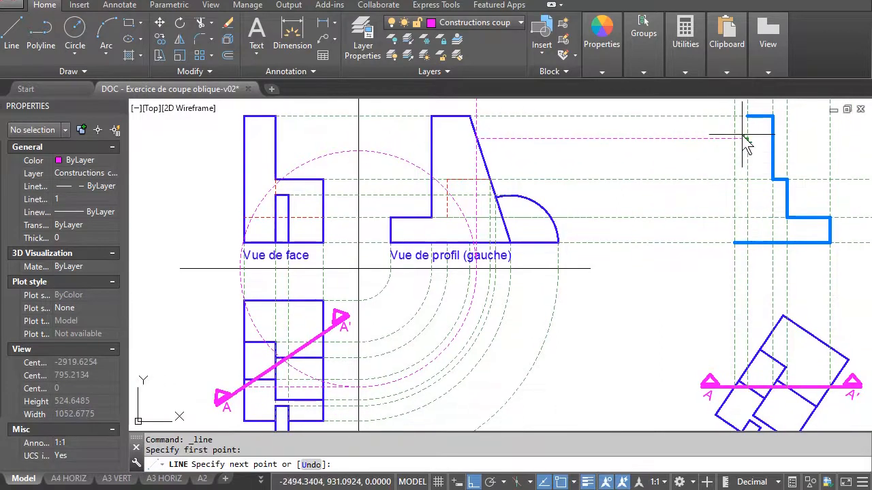
click(734, 139)
key(Return)
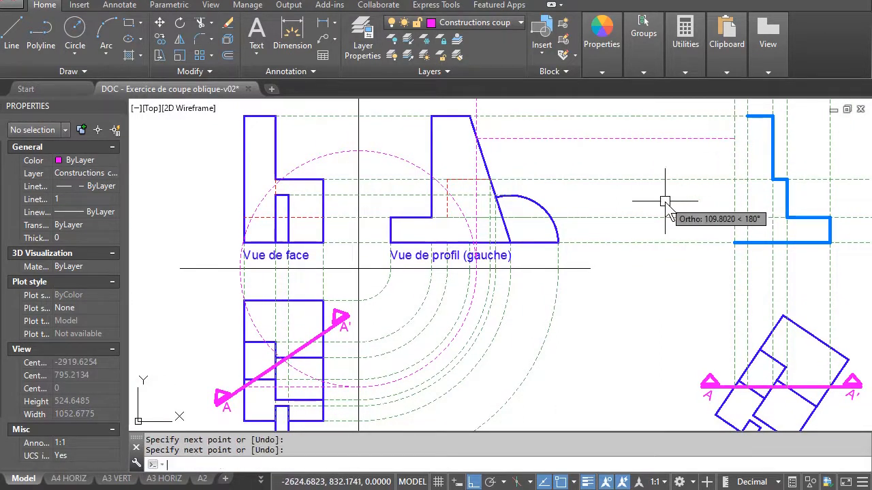
- Make Contour coupe current and close the section outline with a sloping line to the projected height and a vertical down to the base
scroll(591, 258, down, 2)
mouse_move(559, 252)
middle_down()
mouse_move(558, 267)
mouse_move(511, 277)
middle_up()
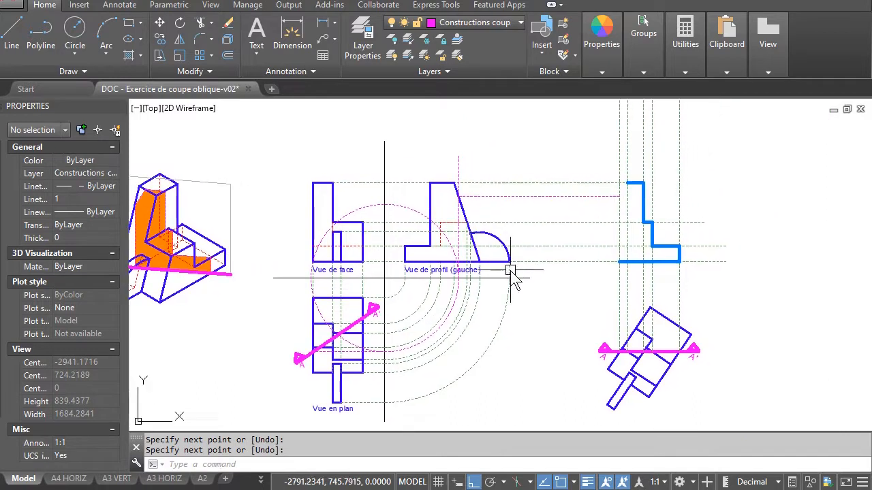
click(485, 21)
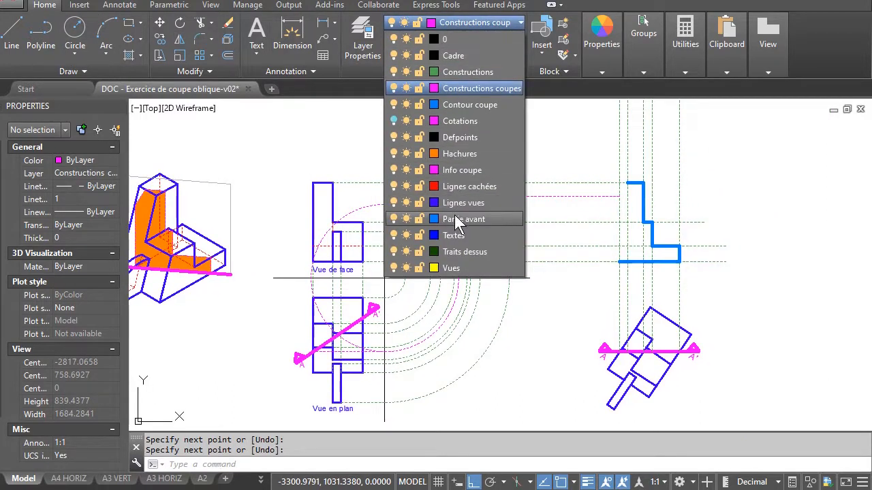
click(456, 104)
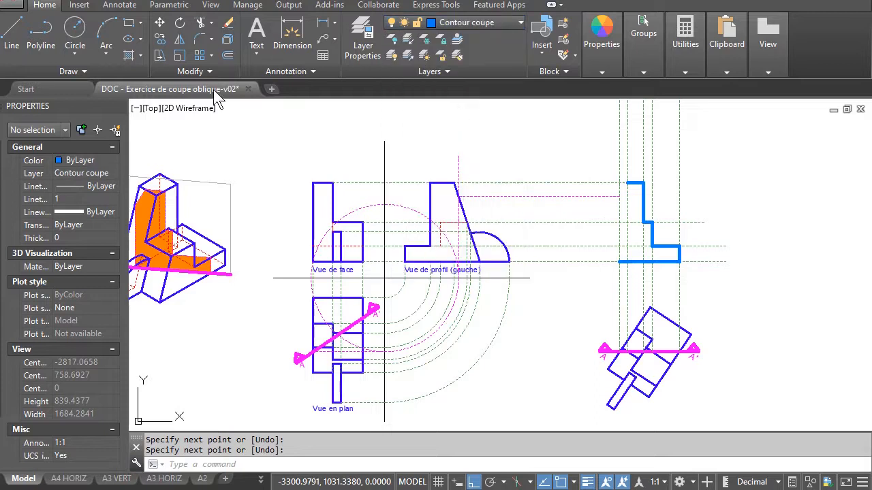
click(12, 31)
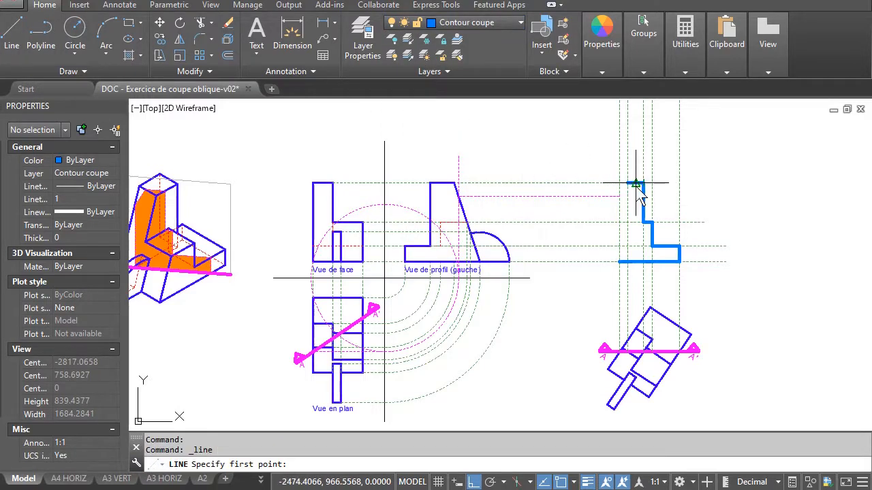
click(627, 183)
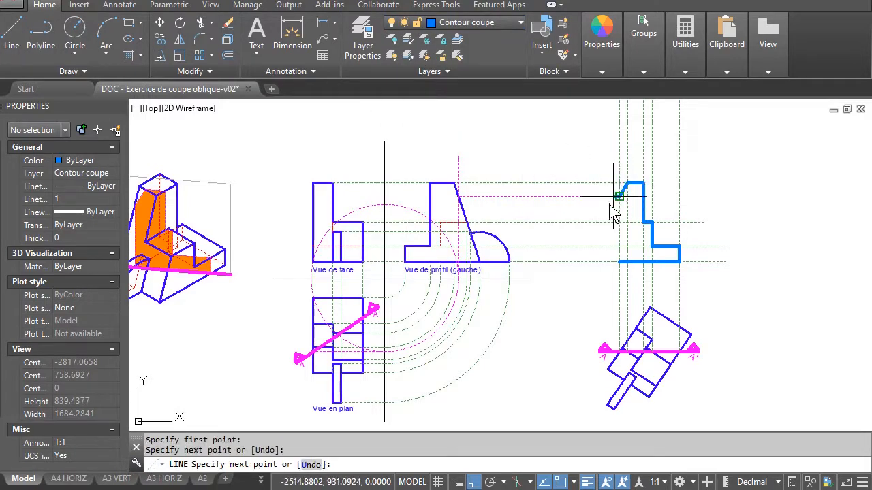
click(623, 267)
key(Escape)
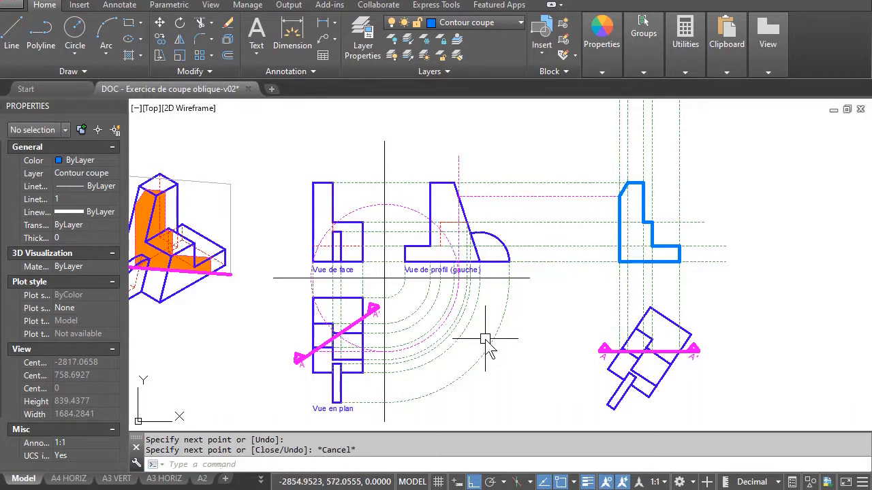
middle_drag(486, 340, 535, 334)
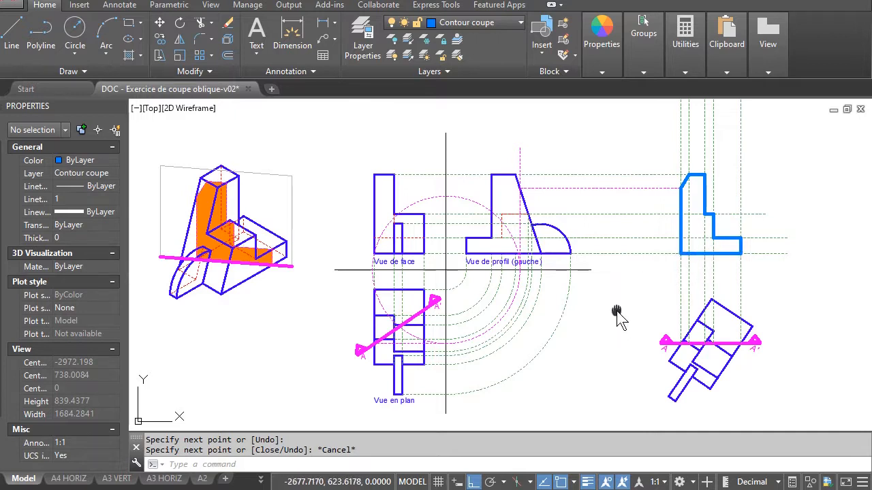
middle_drag(617, 314, 570, 266)
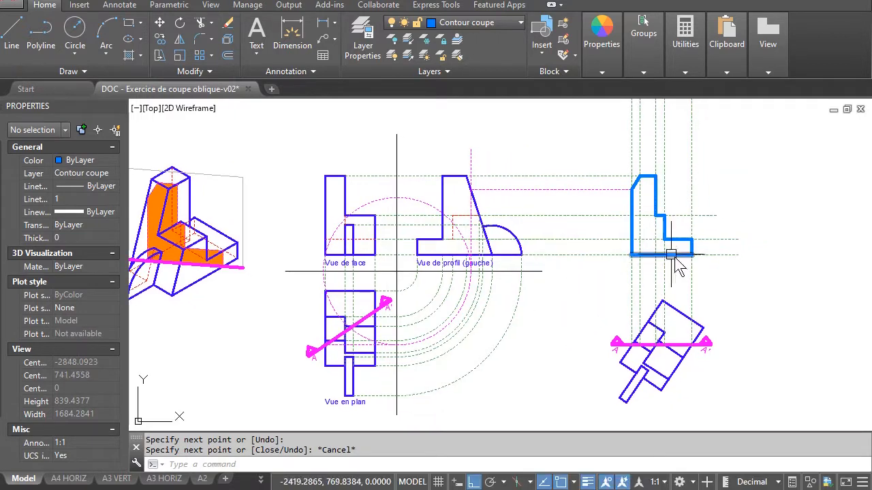
- Make Hachures the current layer and hatch the closed section outline with the ANSI31 pattern
scroll(671, 270, up, 3)
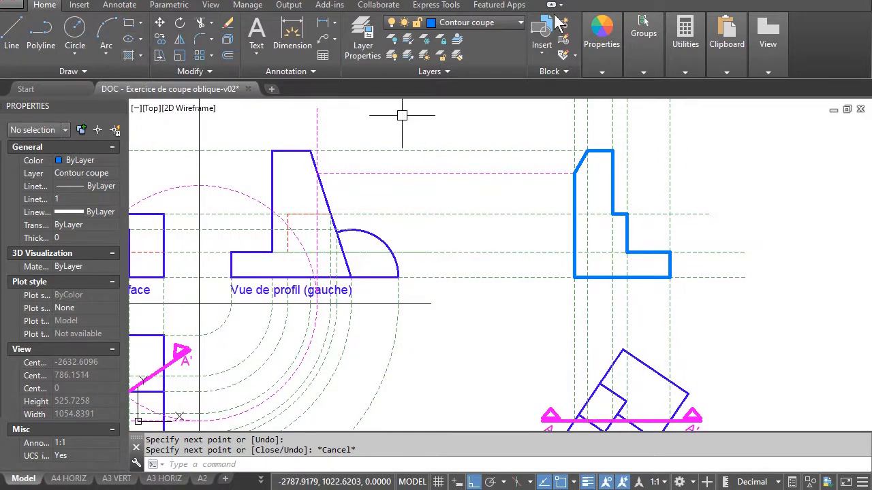
click(491, 26)
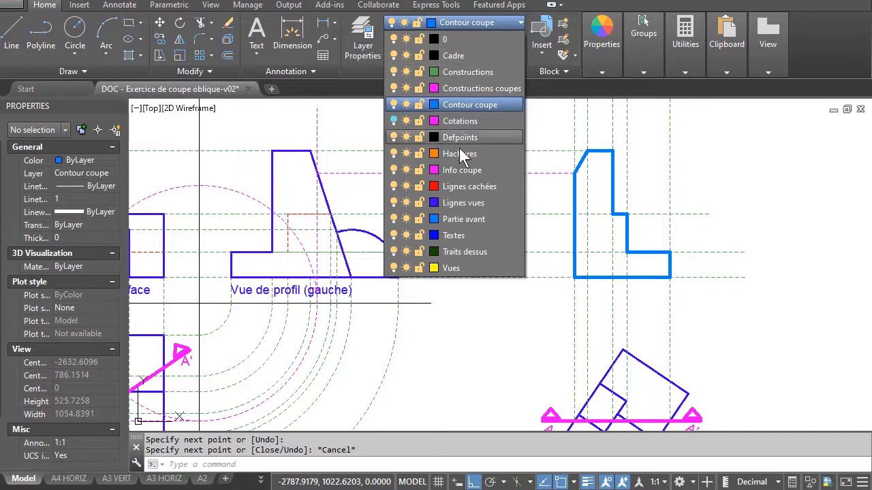
click(459, 150)
click(128, 56)
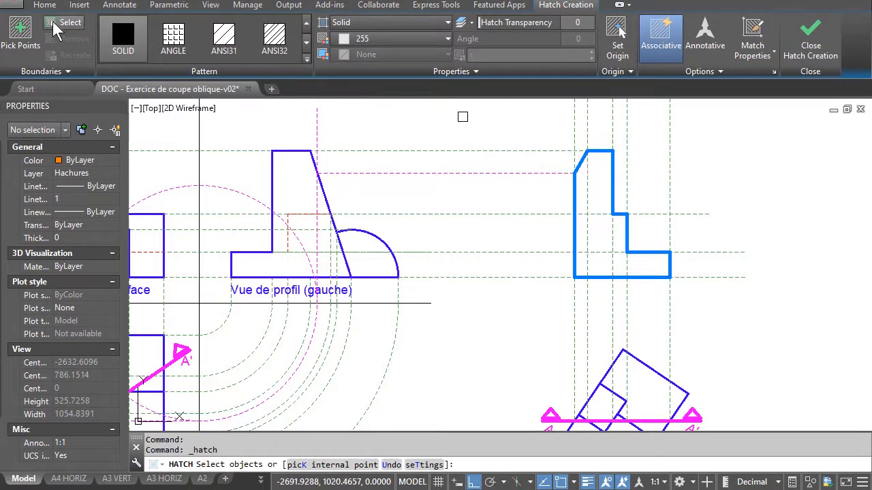
click(542, 302)
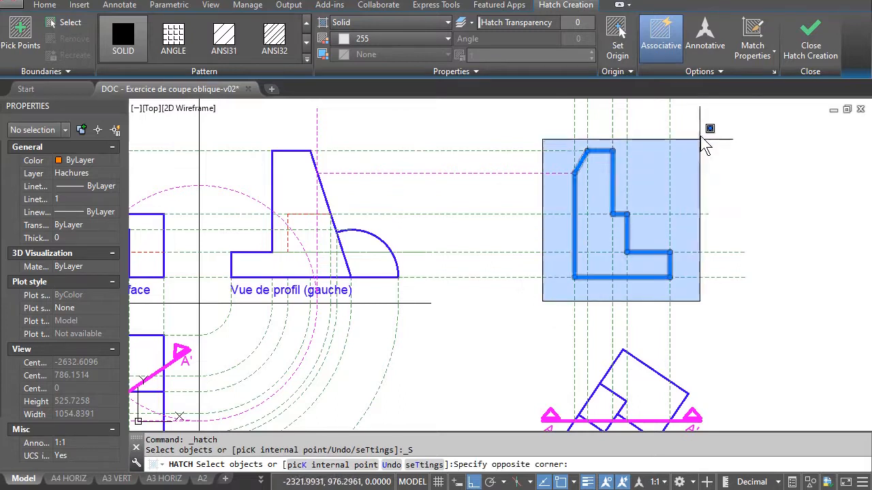
click(705, 132)
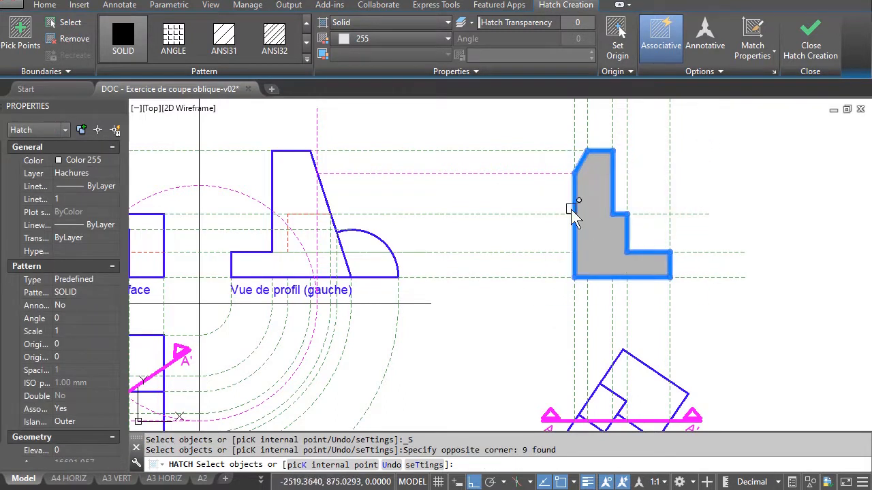
scroll(572, 210, down, 2)
click(225, 45)
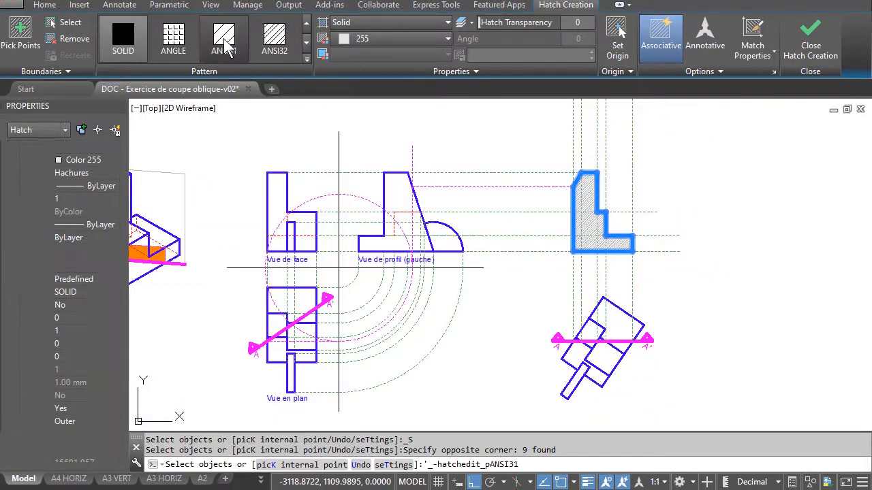
scroll(591, 251, up, 4)
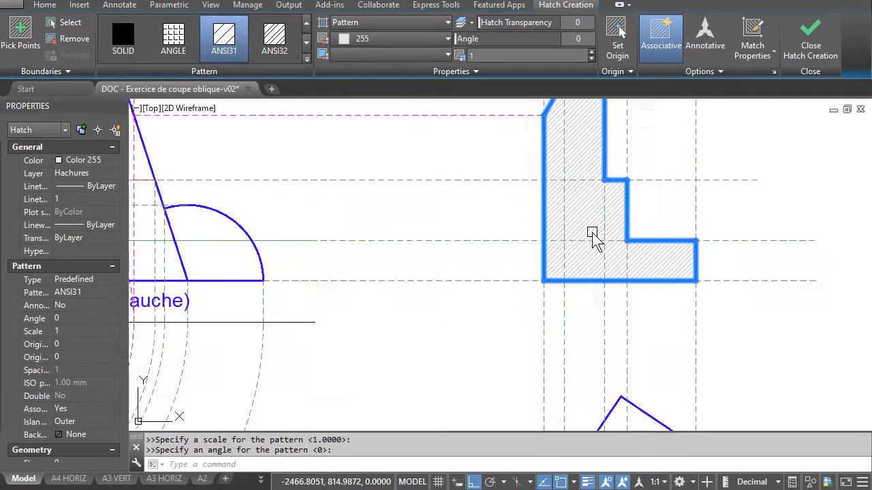
middle_drag(590, 247, 555, 313)
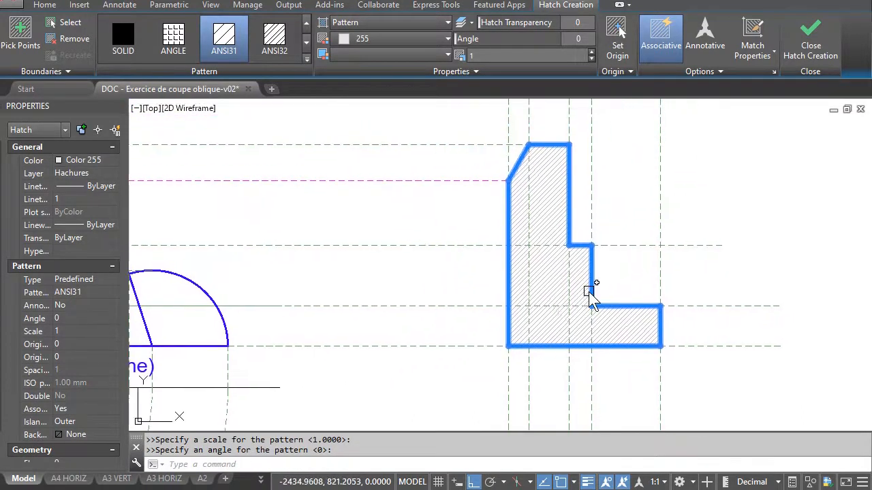
key(Escape)
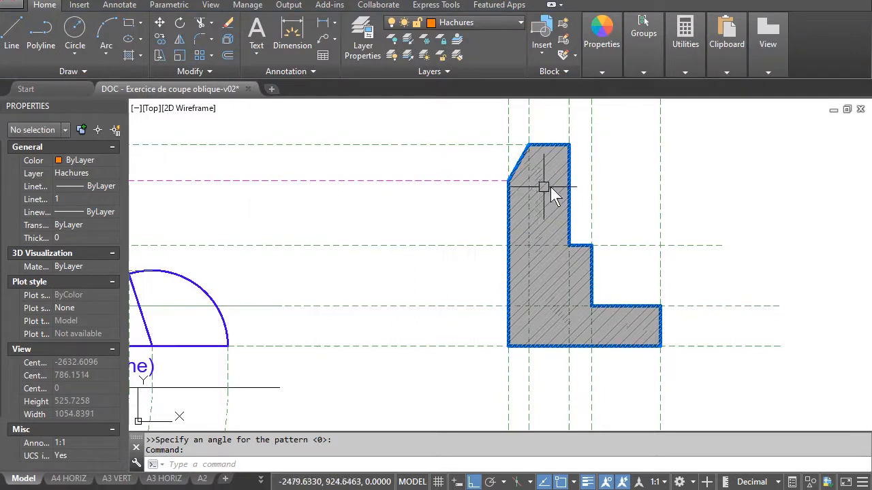
- Set the section hatch's colour to ByLayer
click(551, 187)
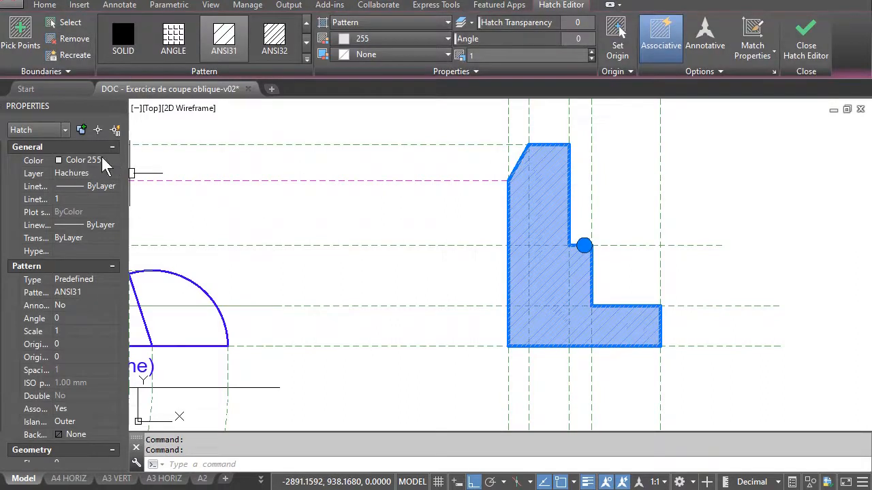
click(113, 159)
drag(112, 205, 111, 177)
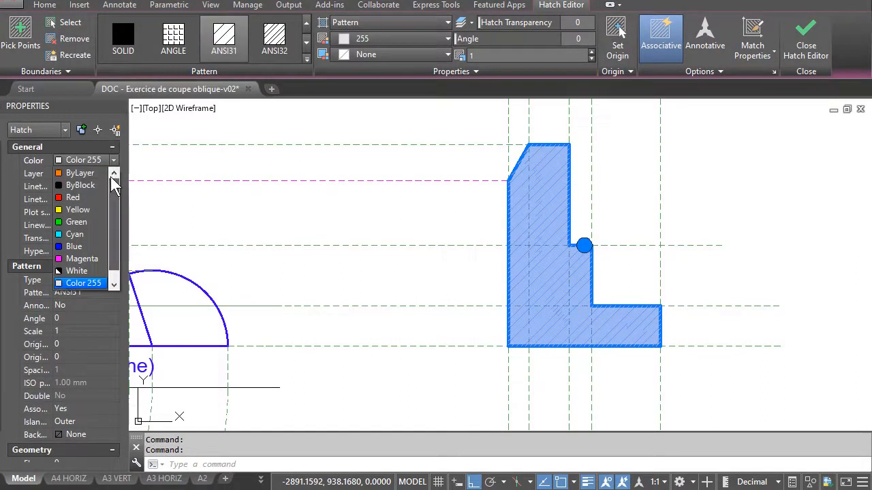
click(82, 174)
key(Escape)
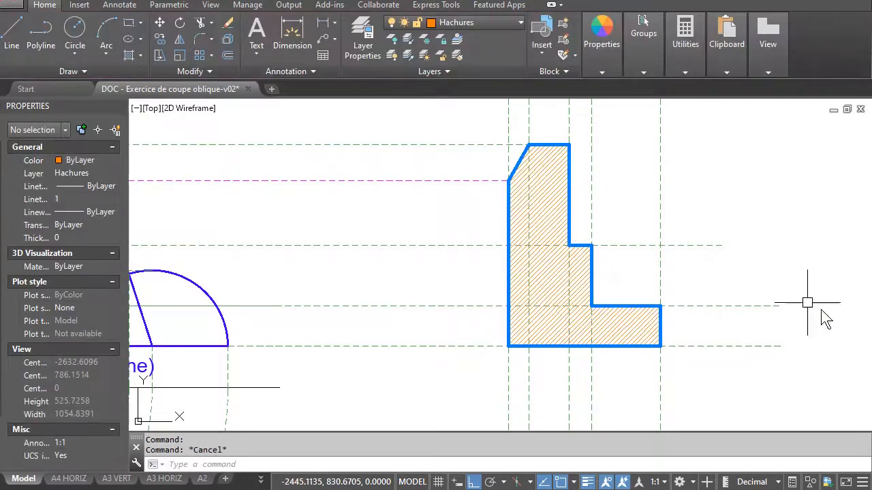
- On the Constructions layer, draw a vertical line from the rotated plan's outer corner near A' up to the section's base level
scroll(733, 327, down, 2)
mouse_move(733, 326)
middle_down()
mouse_move(725, 280)
mouse_move(687, 264)
middle_up()
scroll(726, 301, down, 2)
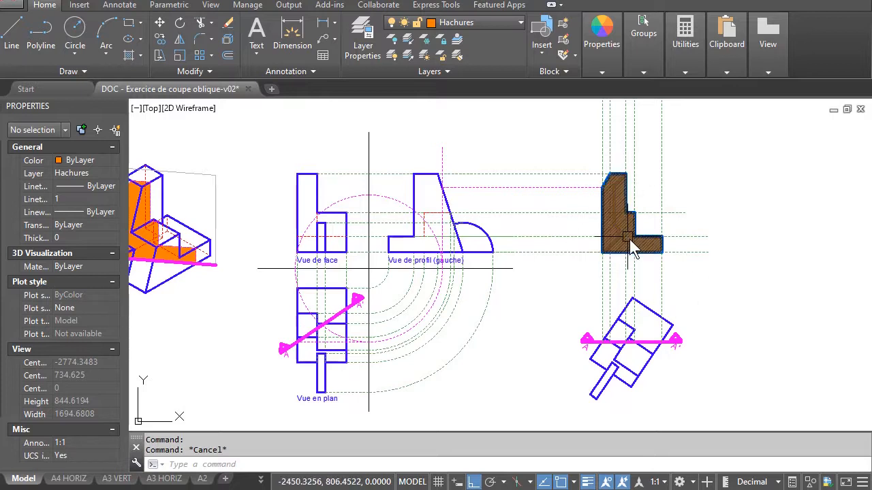
scroll(681, 290, up, 2)
middle_drag(683, 295, 577, 287)
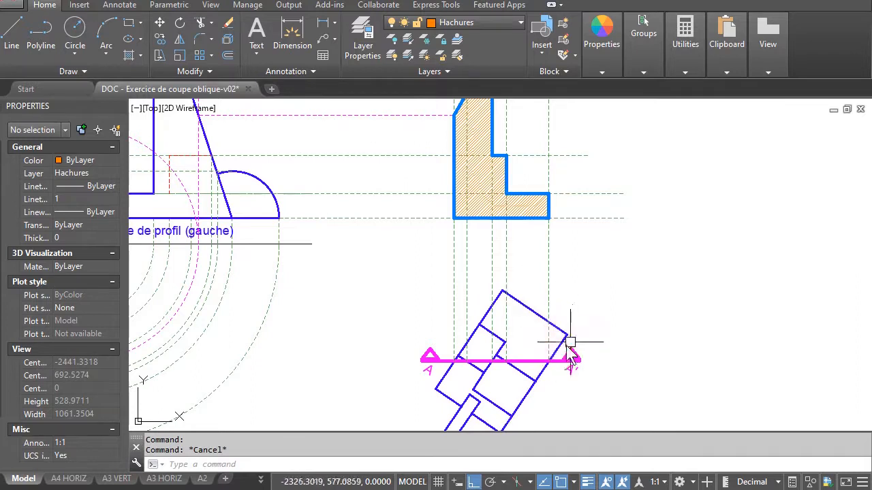
click(11, 35)
click(489, 29)
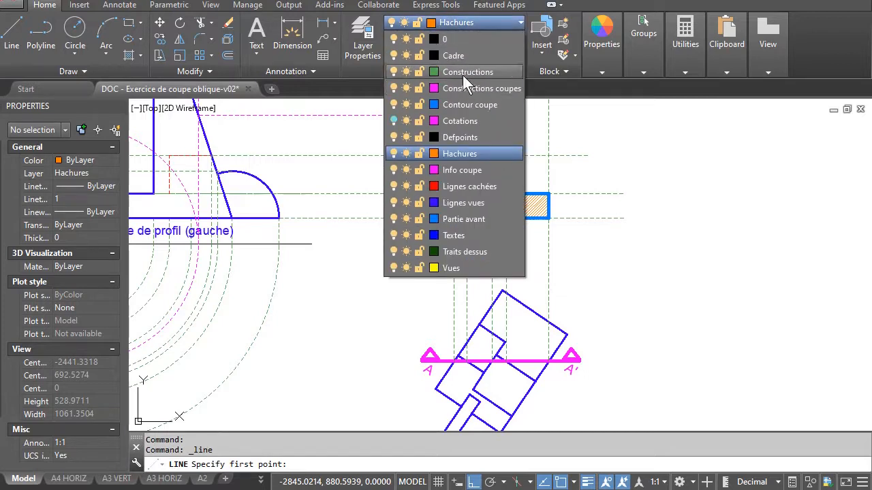
click(467, 72)
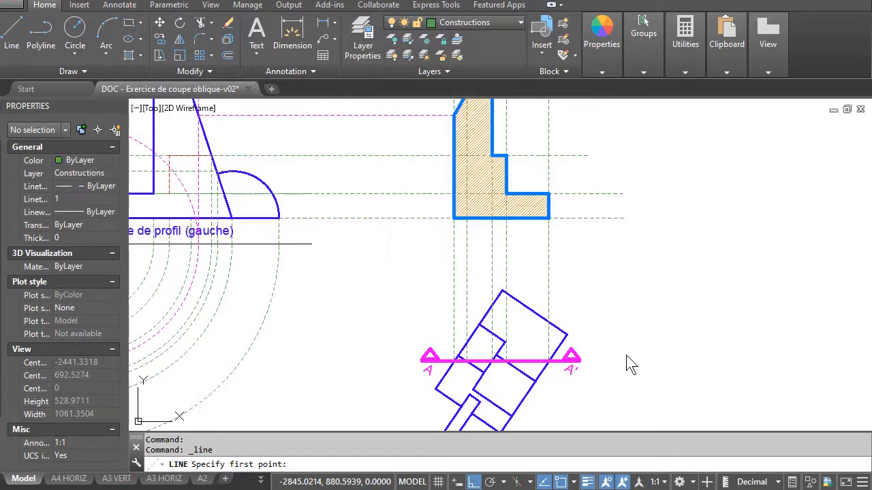
click(567, 335)
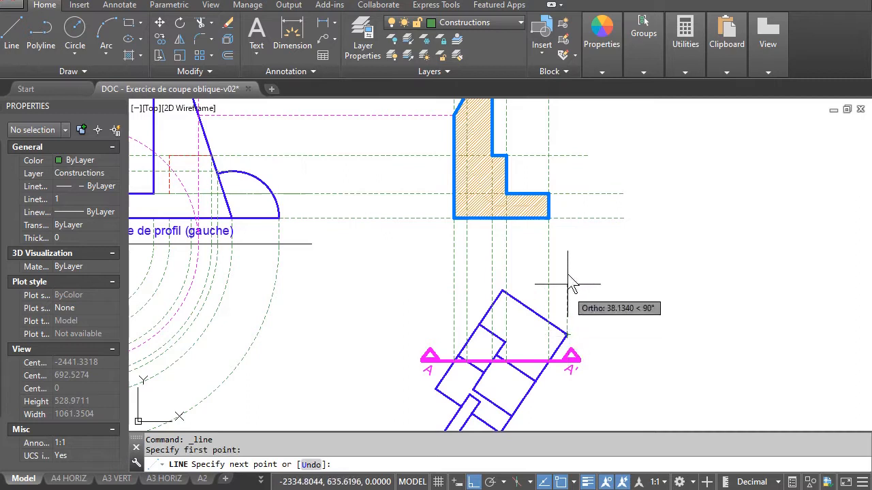
click(566, 219)
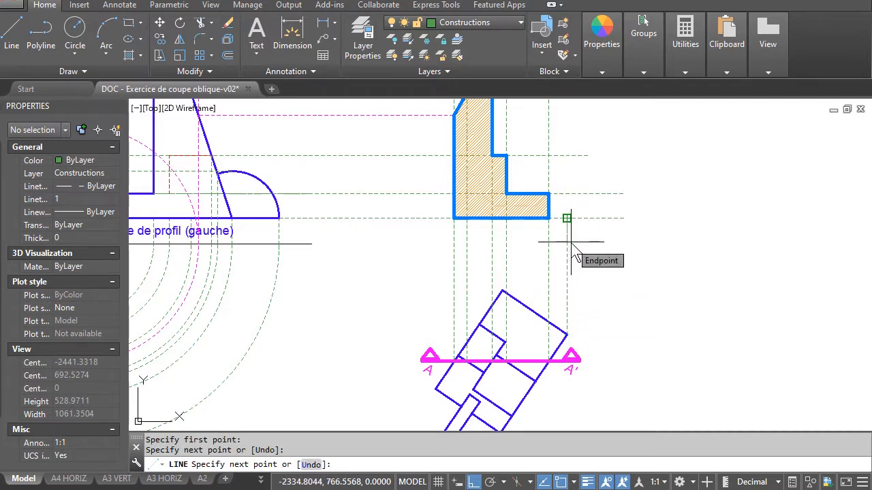
key(Return)
- On the Lignes vues layer, draw the visible part of the base block beyond the cut, extending the section's low step to the new projection line
click(467, 22)
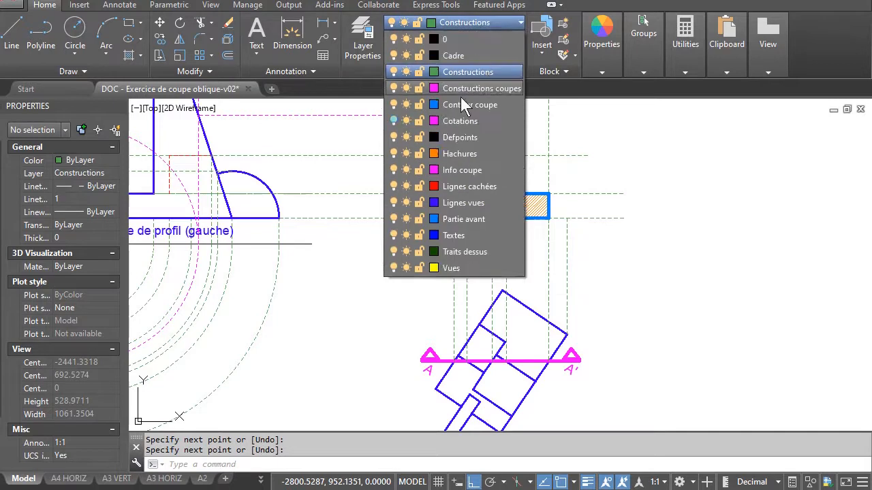
click(462, 203)
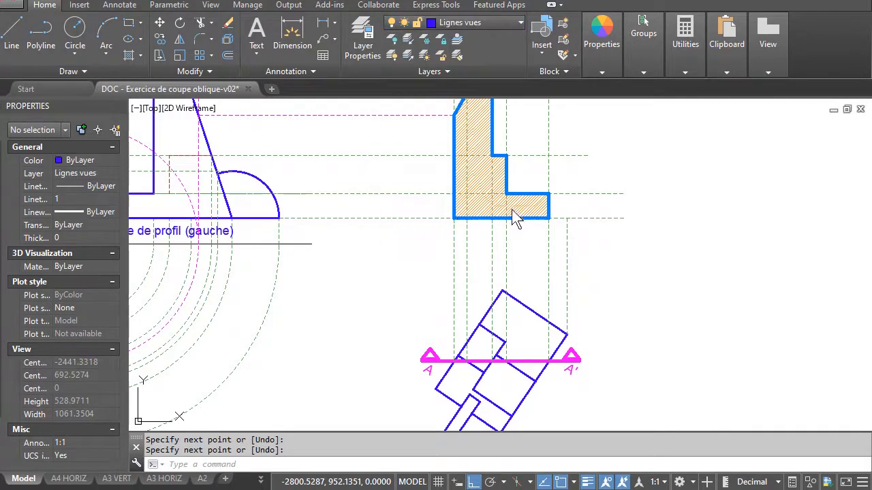
click(566, 218)
click(567, 219)
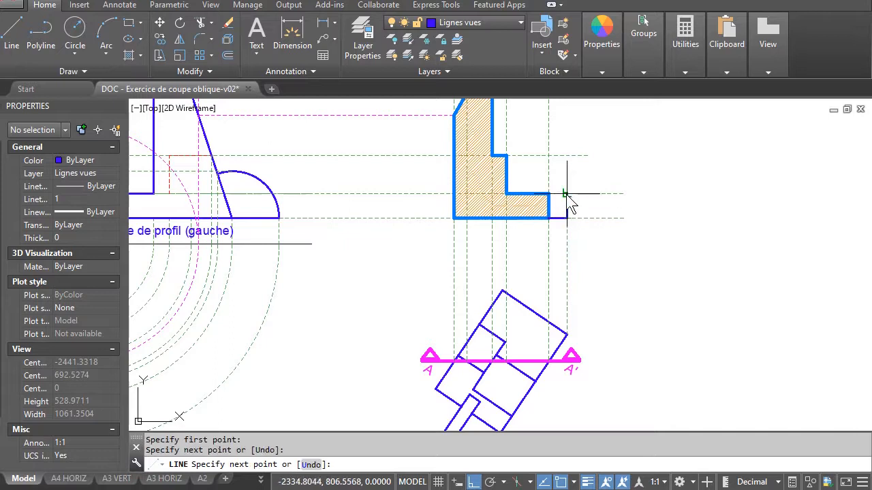
key(Escape)
scroll(409, 249, down, 3)
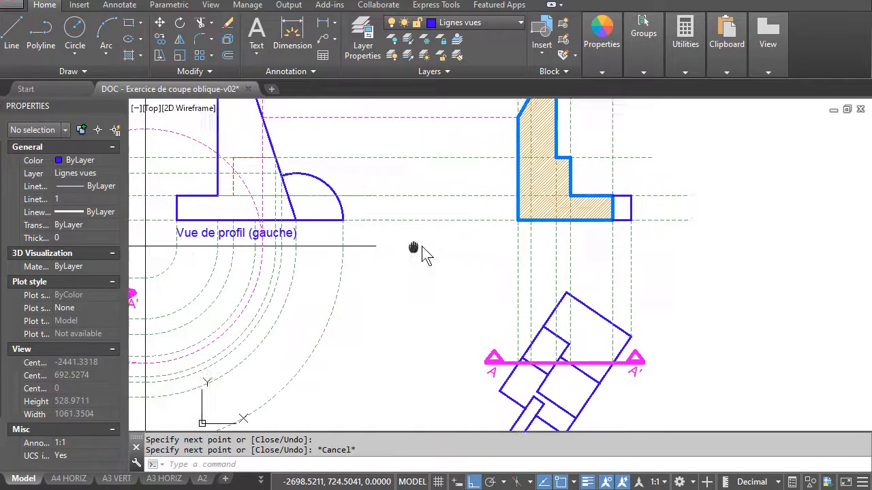
middle_drag(224, 279, 354, 266)
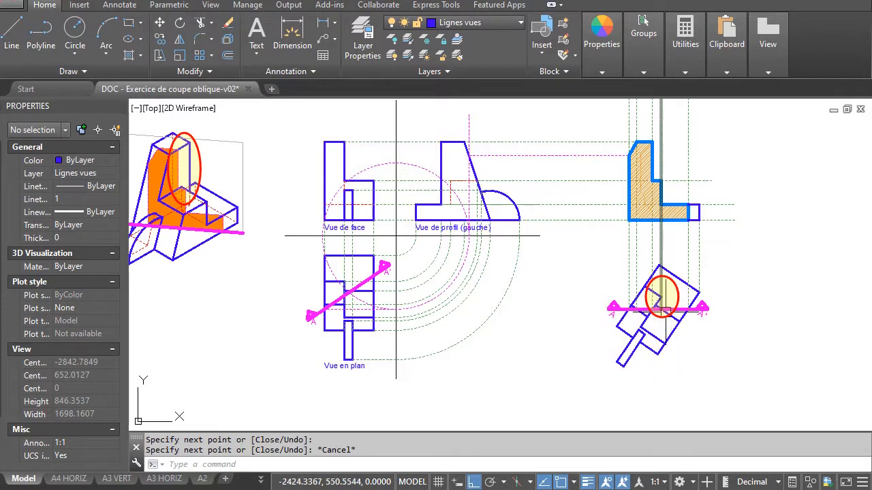
scroll(665, 310, up, 5)
scroll(666, 309, up, 7)
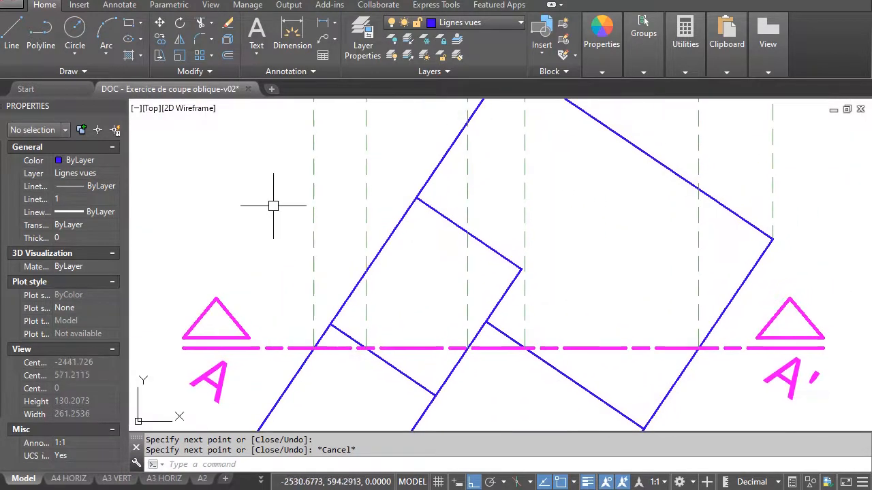
click(14, 31)
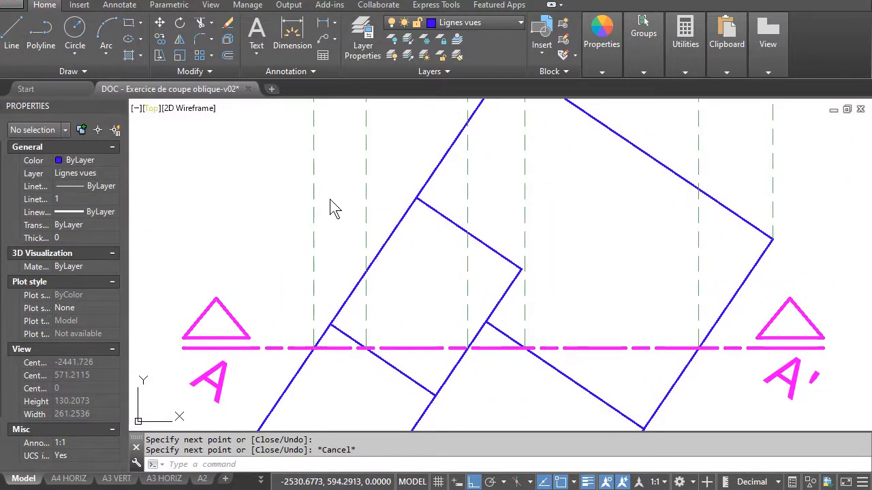
click(521, 269)
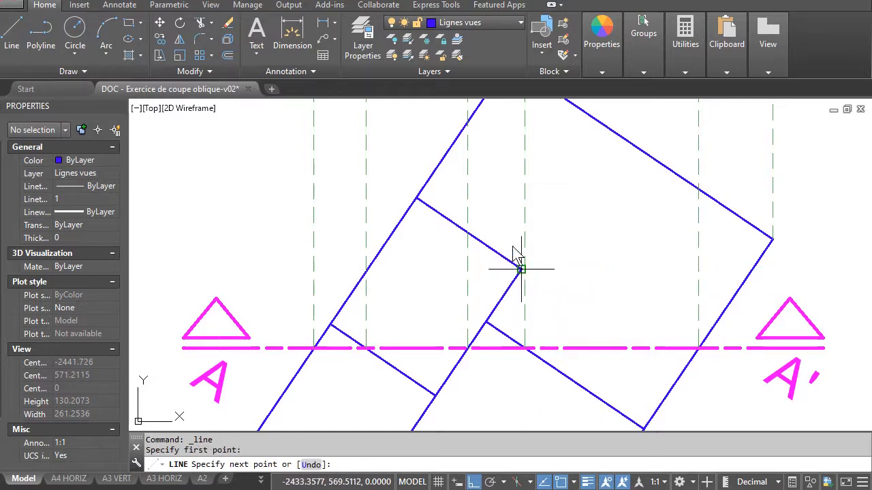
scroll(484, 262, down, 7)
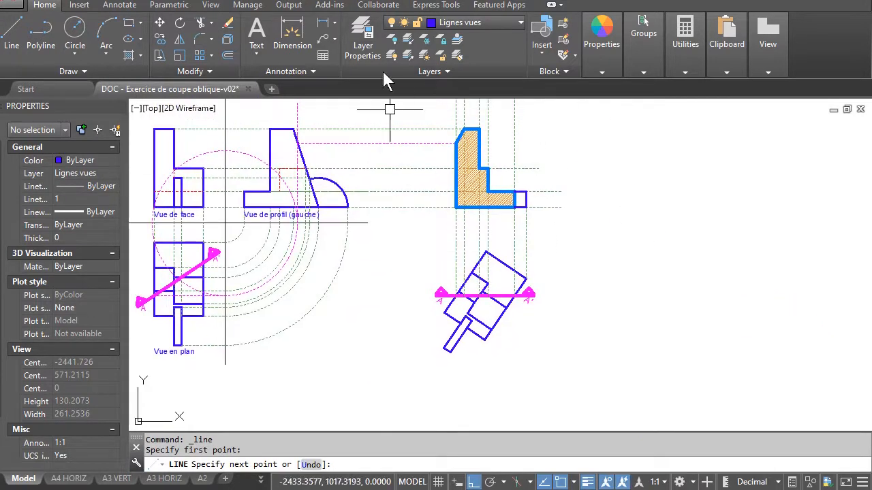
key(Escape)
- On the Constructions layer, draw a vertical line from the tall block's inner corner above A-A' in the rotated plan to the section's top height
click(463, 23)
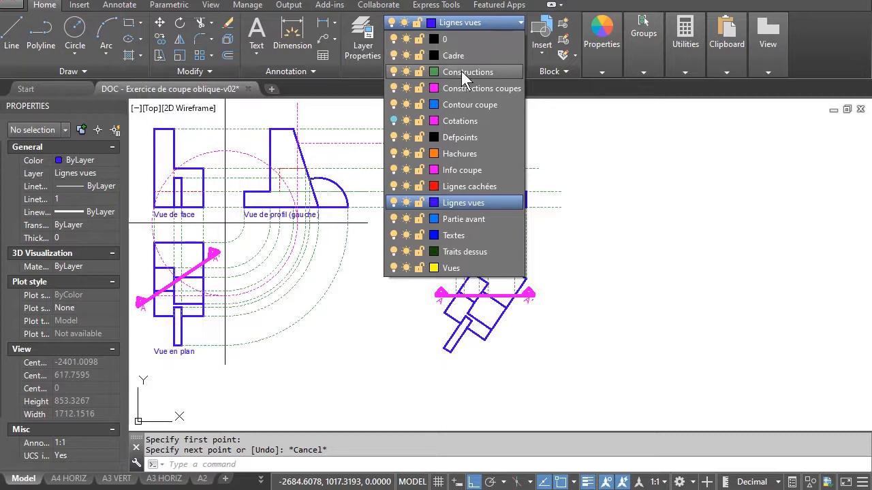
click(461, 71)
scroll(489, 301, up, 7)
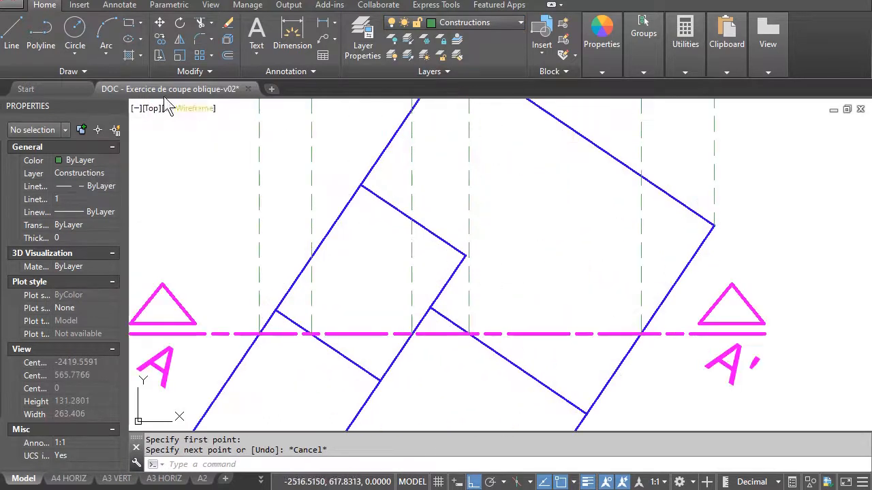
click(12, 28)
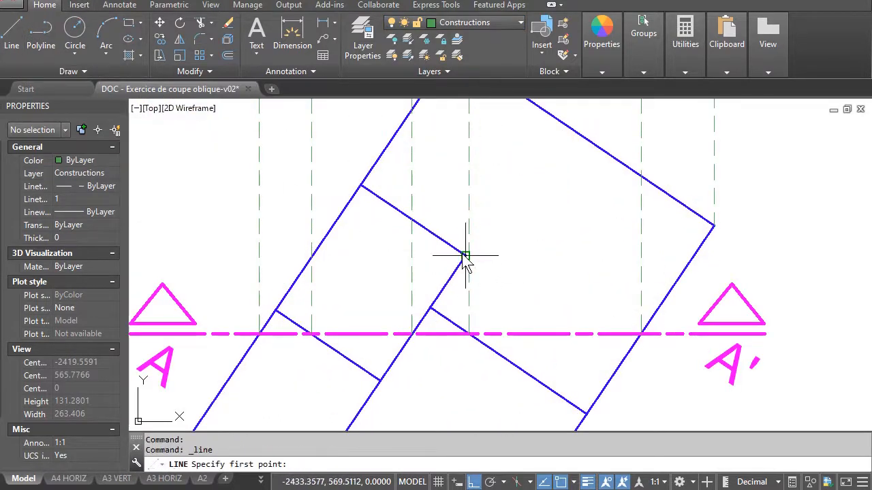
click(465, 259)
scroll(487, 165, down, 6)
mouse_move(467, 250)
middle_down()
mouse_move(508, 335)
mouse_move(549, 343)
middle_up()
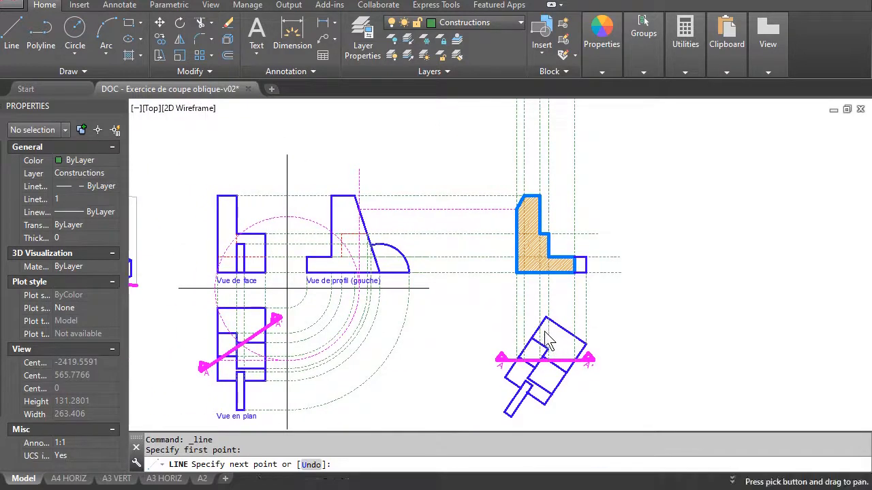
scroll(553, 199, up, 5)
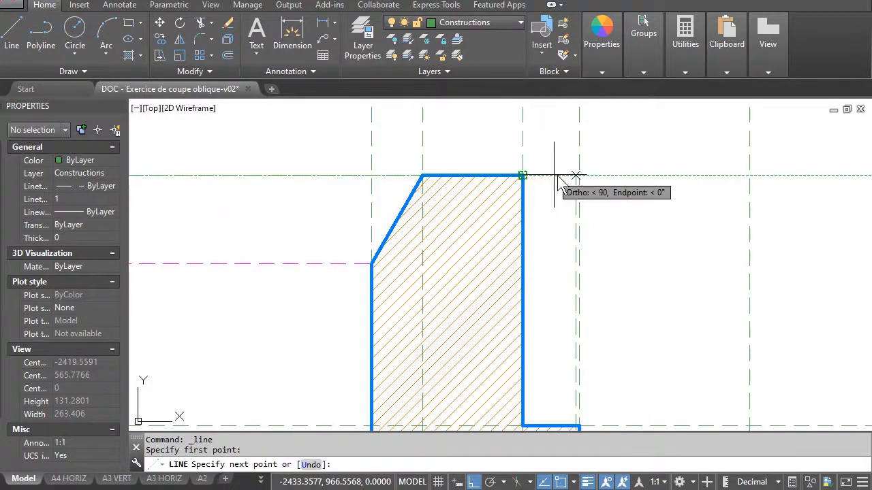
click(577, 175)
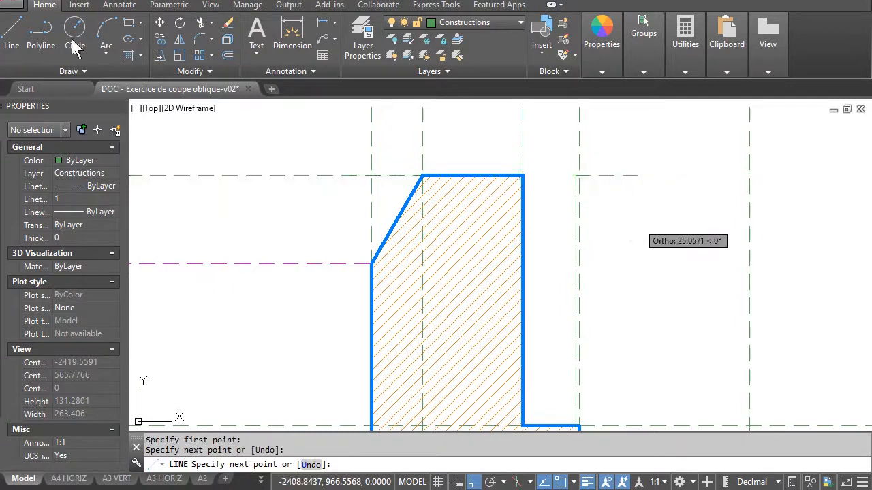
key(Escape)
scroll(375, 189, down, 4)
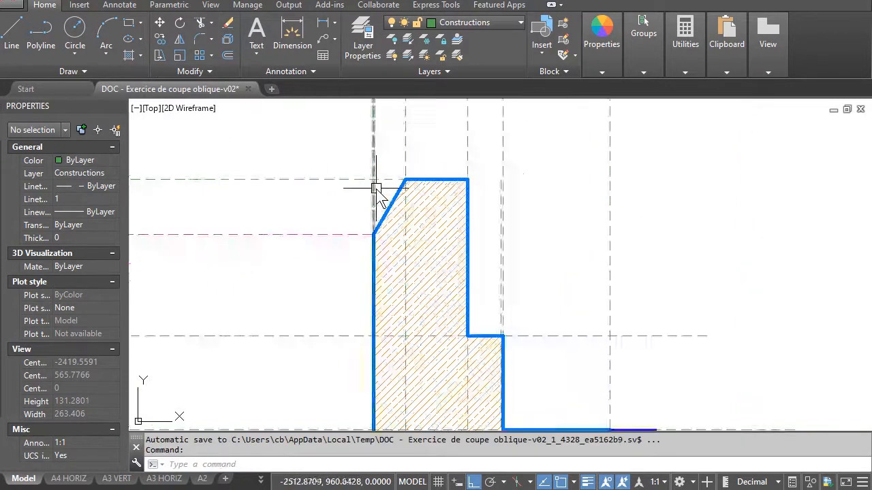
middle_drag(422, 189, 617, 178)
scroll(497, 211, down, 4)
scroll(399, 204, down, 2)
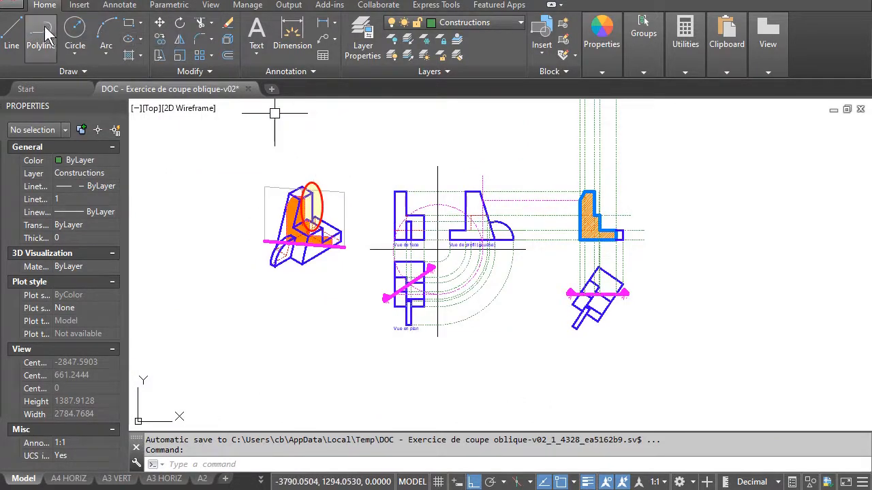
- On the Lignes vues layer, draw the tall block's visible edges beyond the cut, from the section's top corner across to the projection line and down to the middle step
click(463, 23)
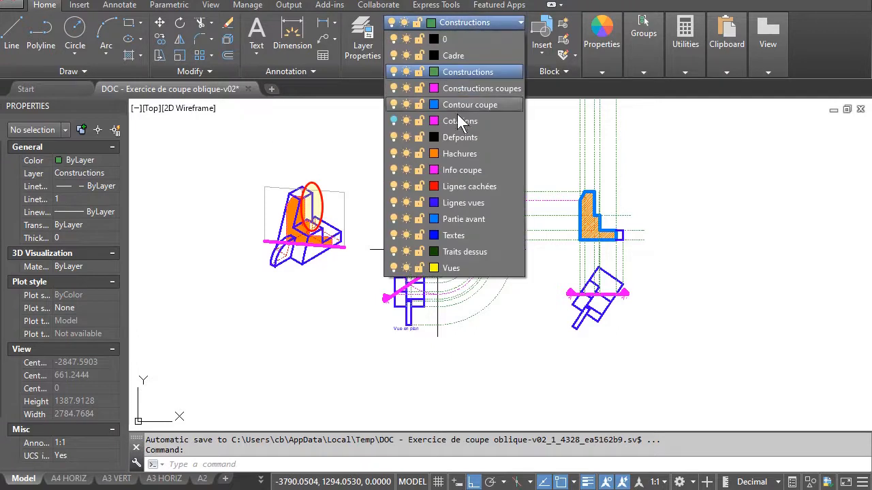
click(463, 203)
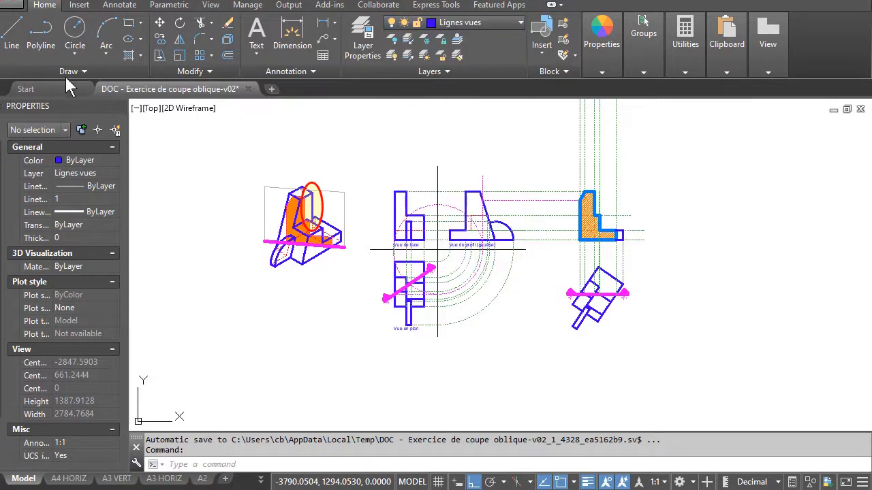
click(11, 34)
scroll(586, 177, up, 6)
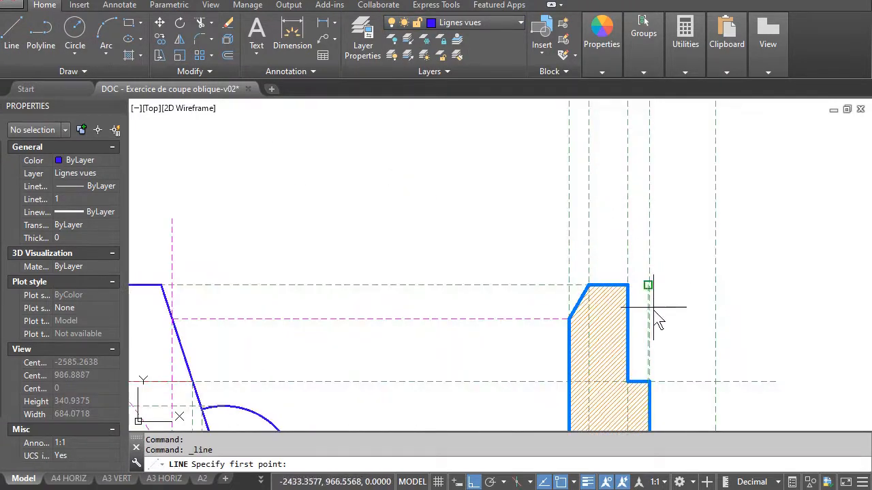
click(628, 284)
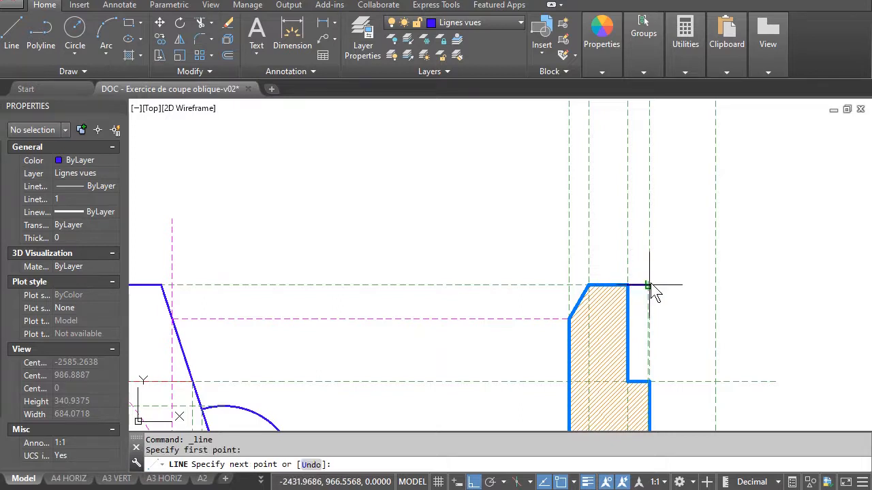
click(647, 285)
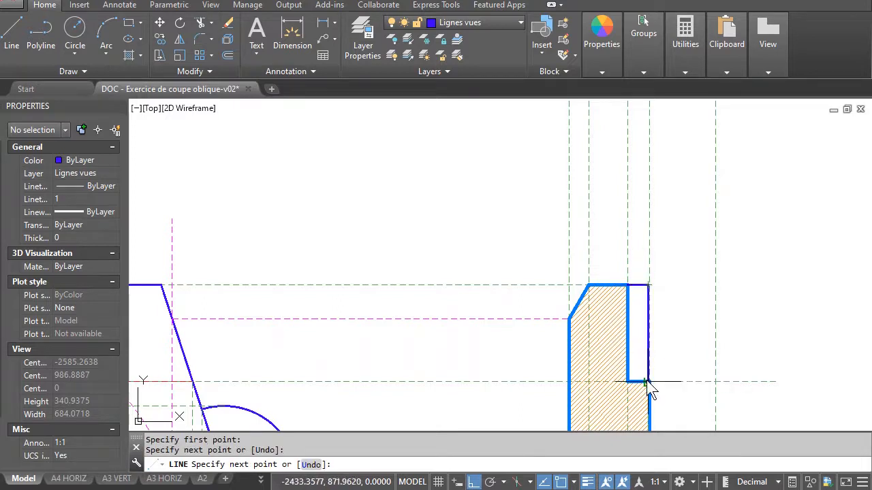
scroll(648, 383, up, 4)
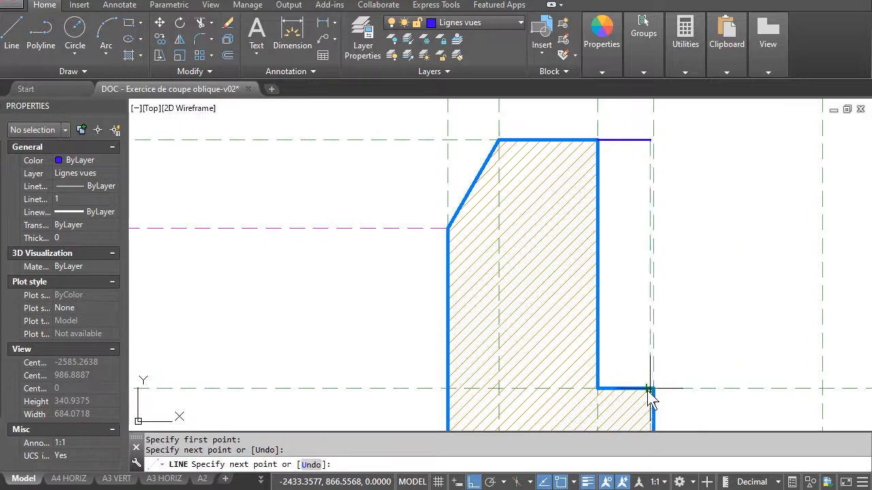
click(650, 389)
key(Escape)
scroll(557, 307, down, 5)
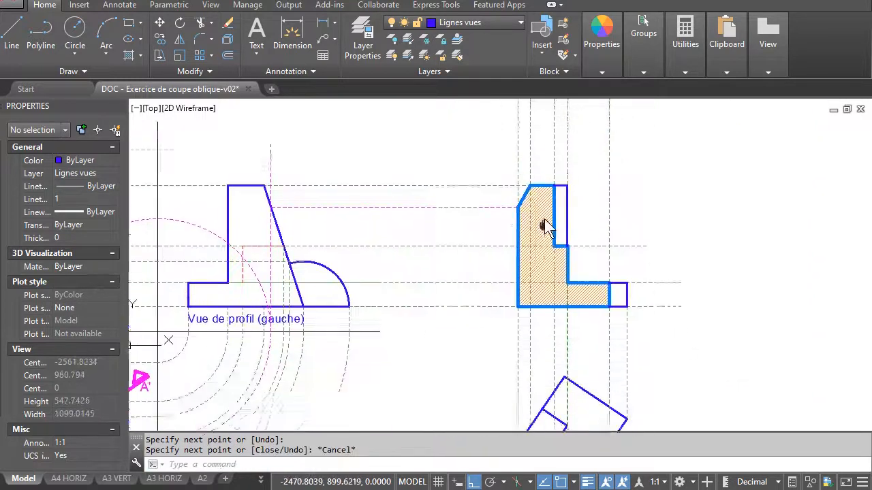
middle_drag(589, 269, 663, 265)
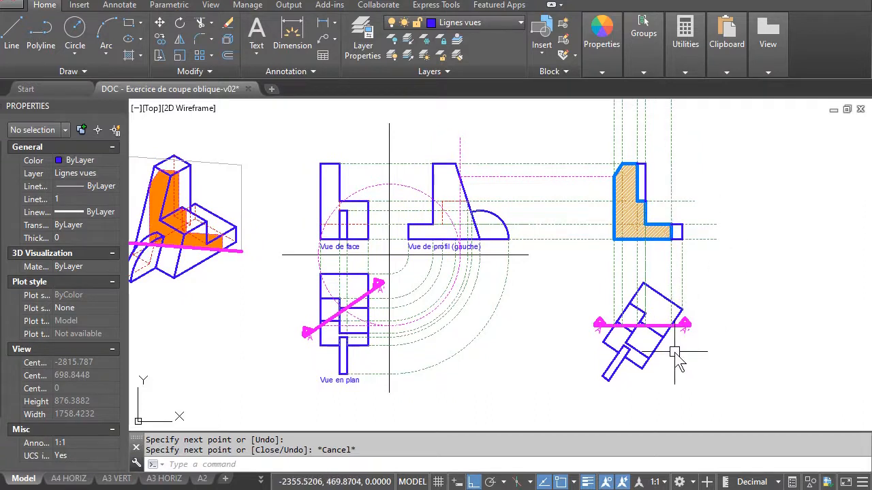
scroll(673, 351, up, 2)
middle_drag(673, 351, 671, 381)
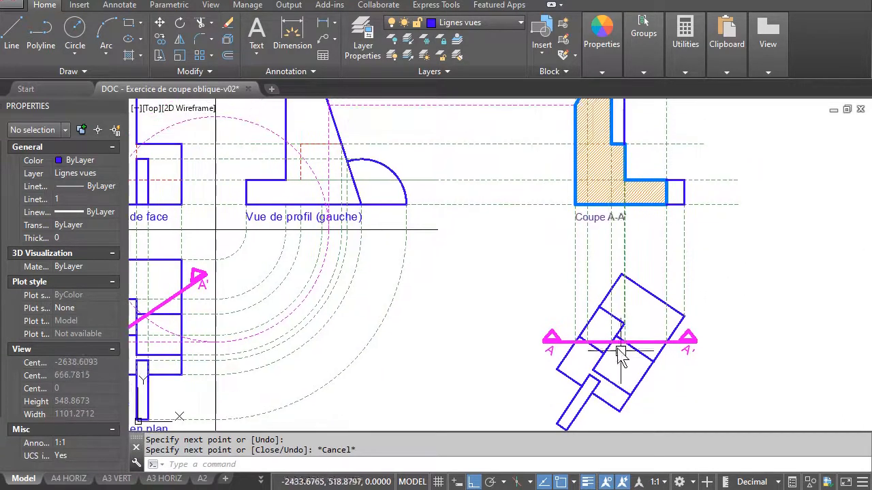